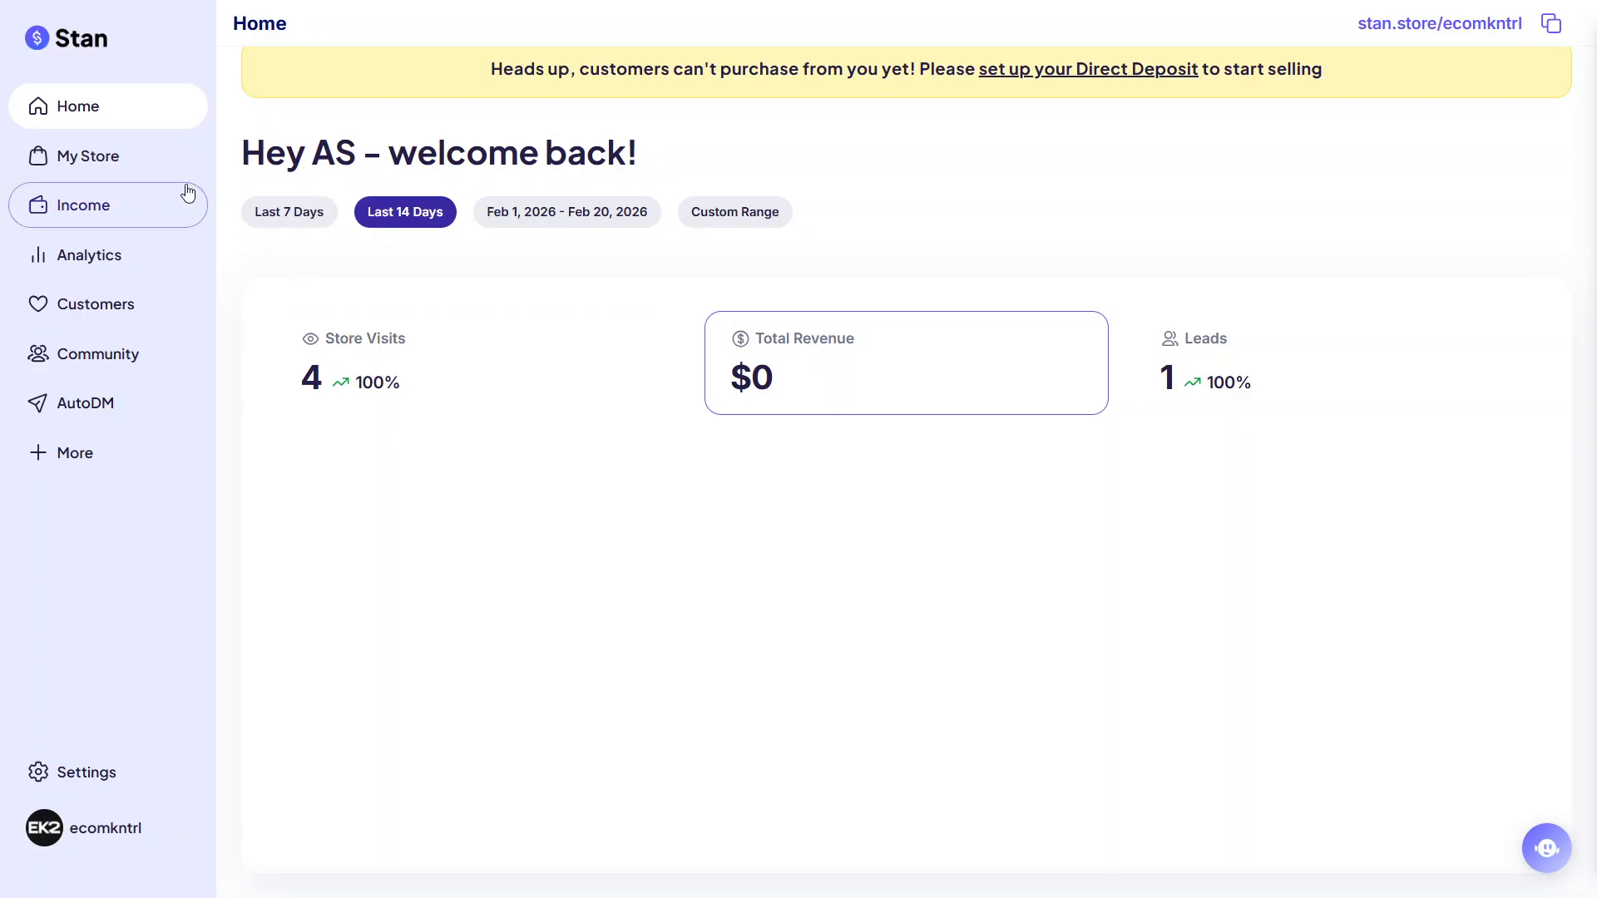
Step: Go to My Store and start adding a new product of the Digital Product type
{"action": "left_click", "coordinate": [99, 169]}
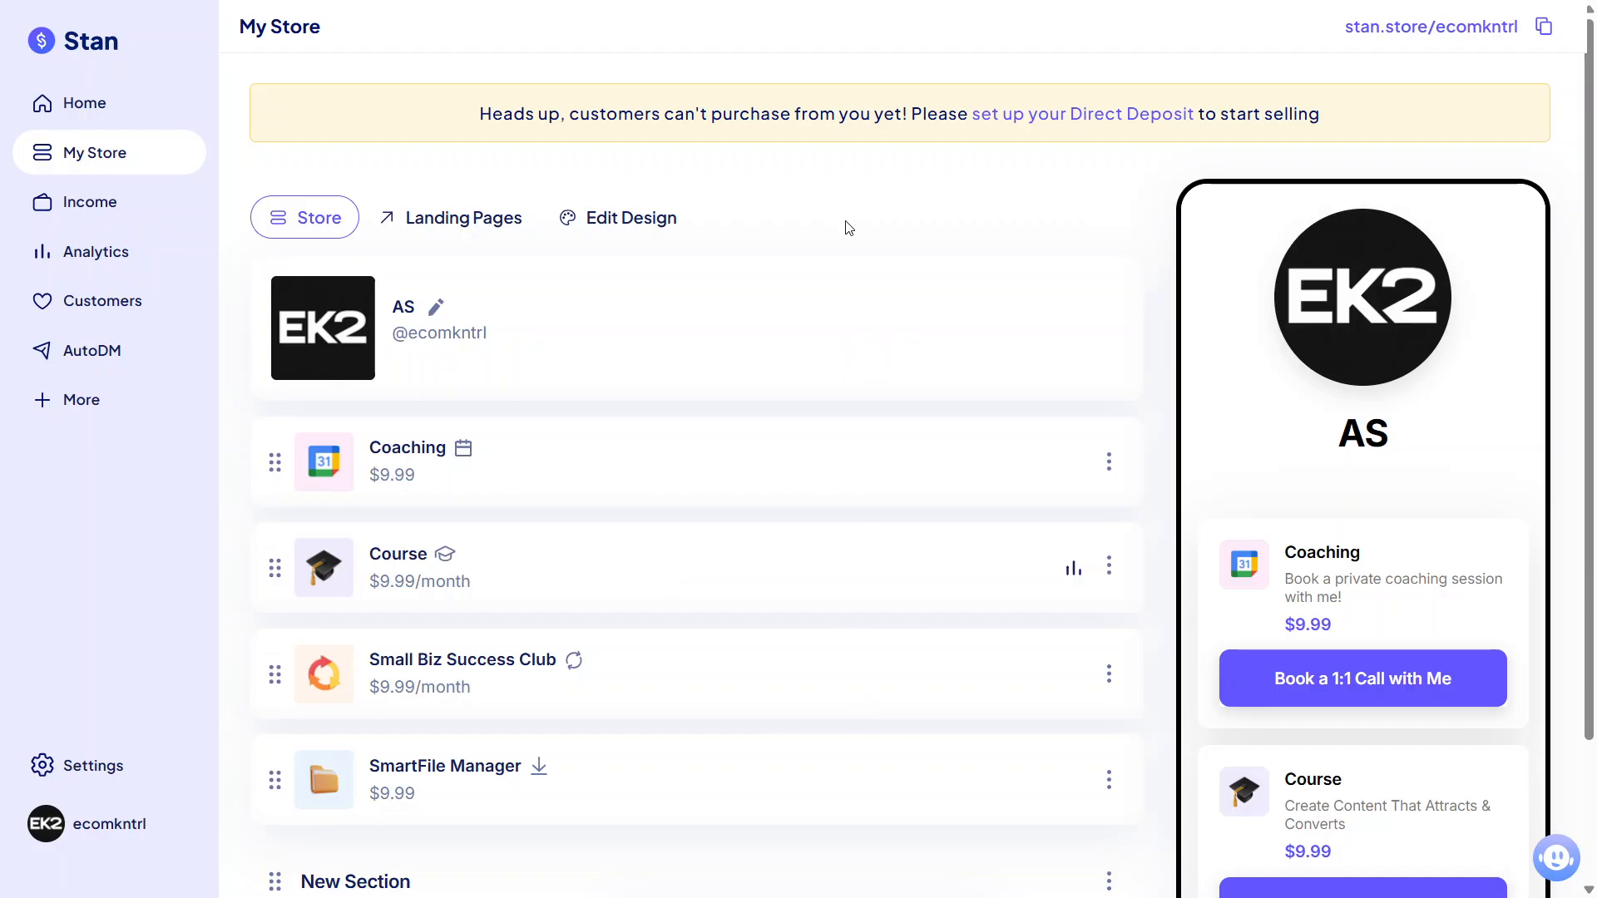
{"action": "scroll", "coordinate": [848, 228], "scroll_direction": "down", "scroll_amount": 2}
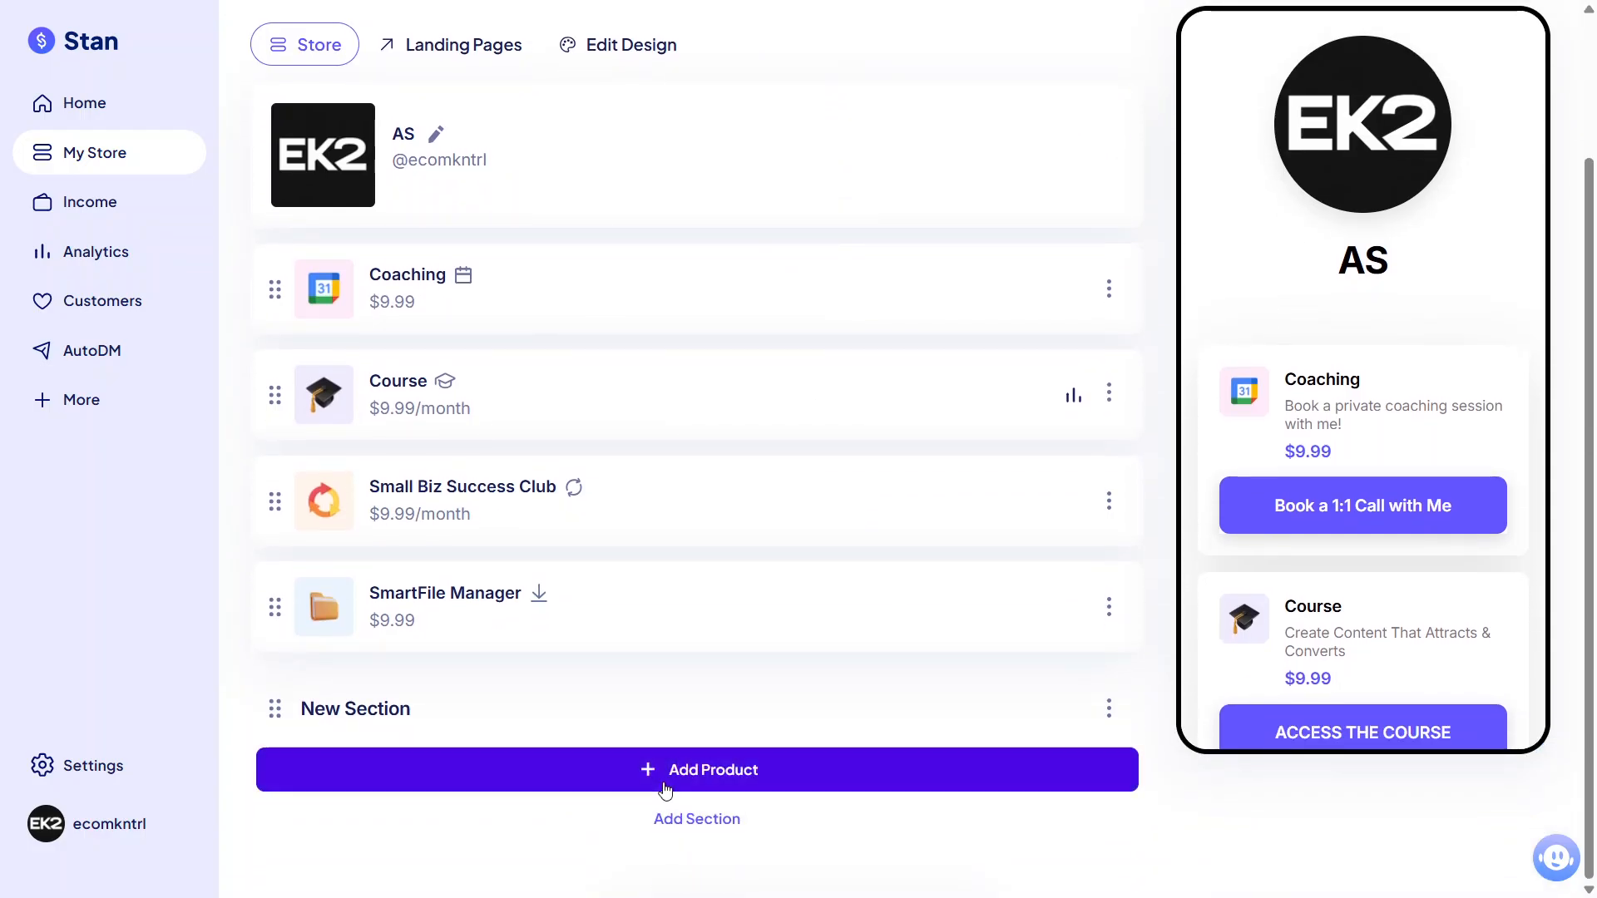
{"action": "left_click", "coordinate": [690, 788]}
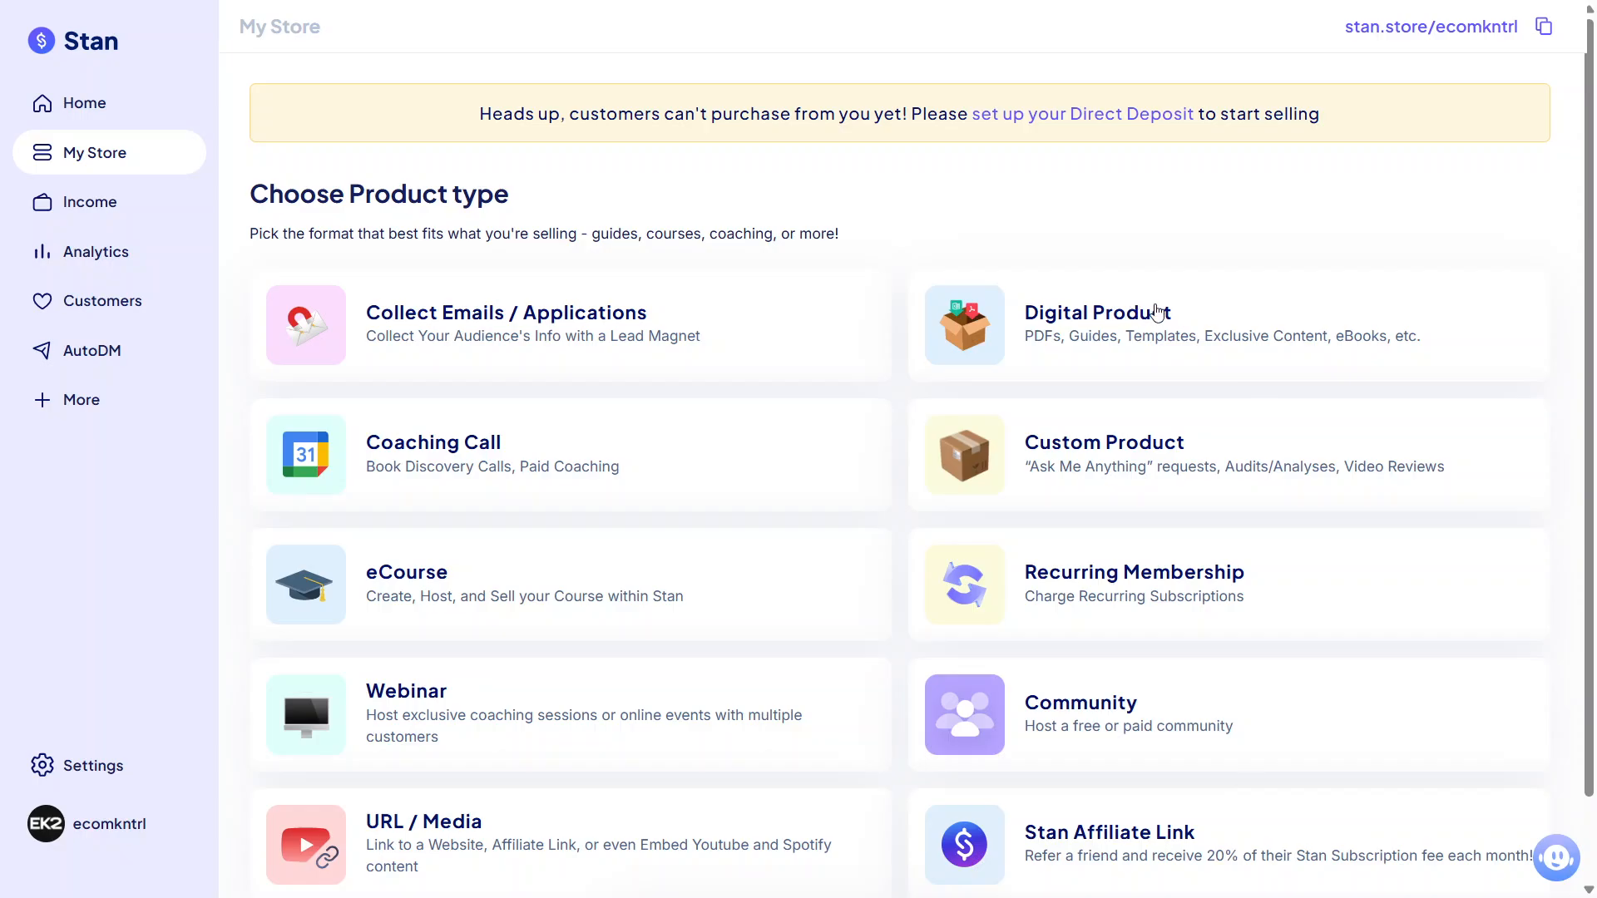
{"action": "left_click", "coordinate": [1180, 340]}
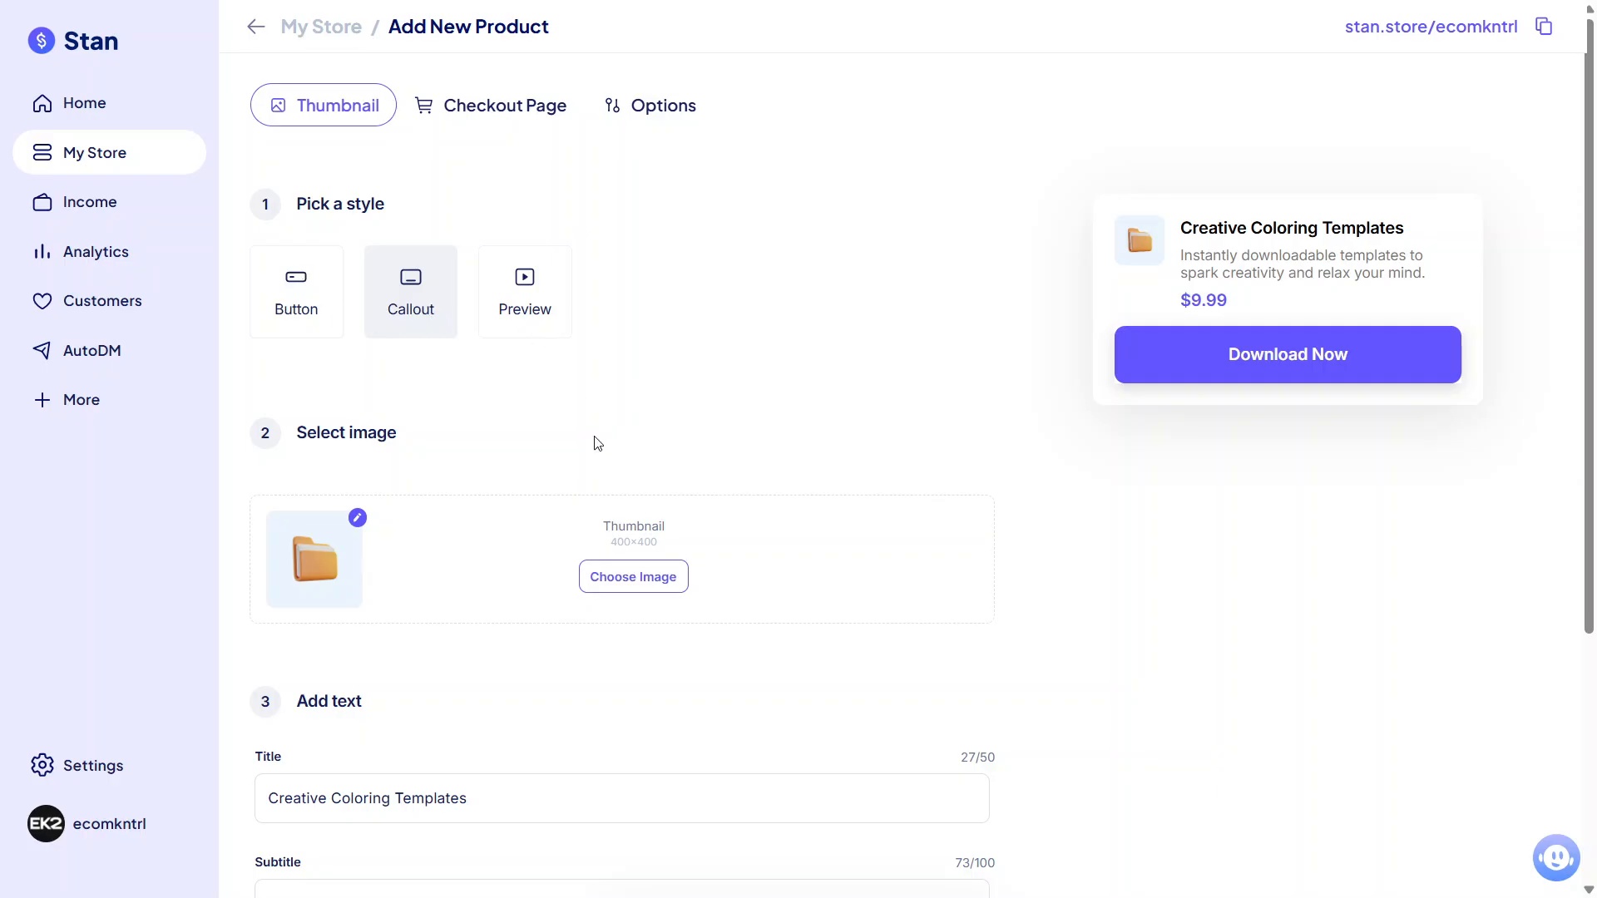
Step: Look over the image choices for the product thumbnail and close the image chooser without picking one
{"action": "scroll", "coordinate": [605, 464], "scroll_direction": "down", "scroll_amount": 2}
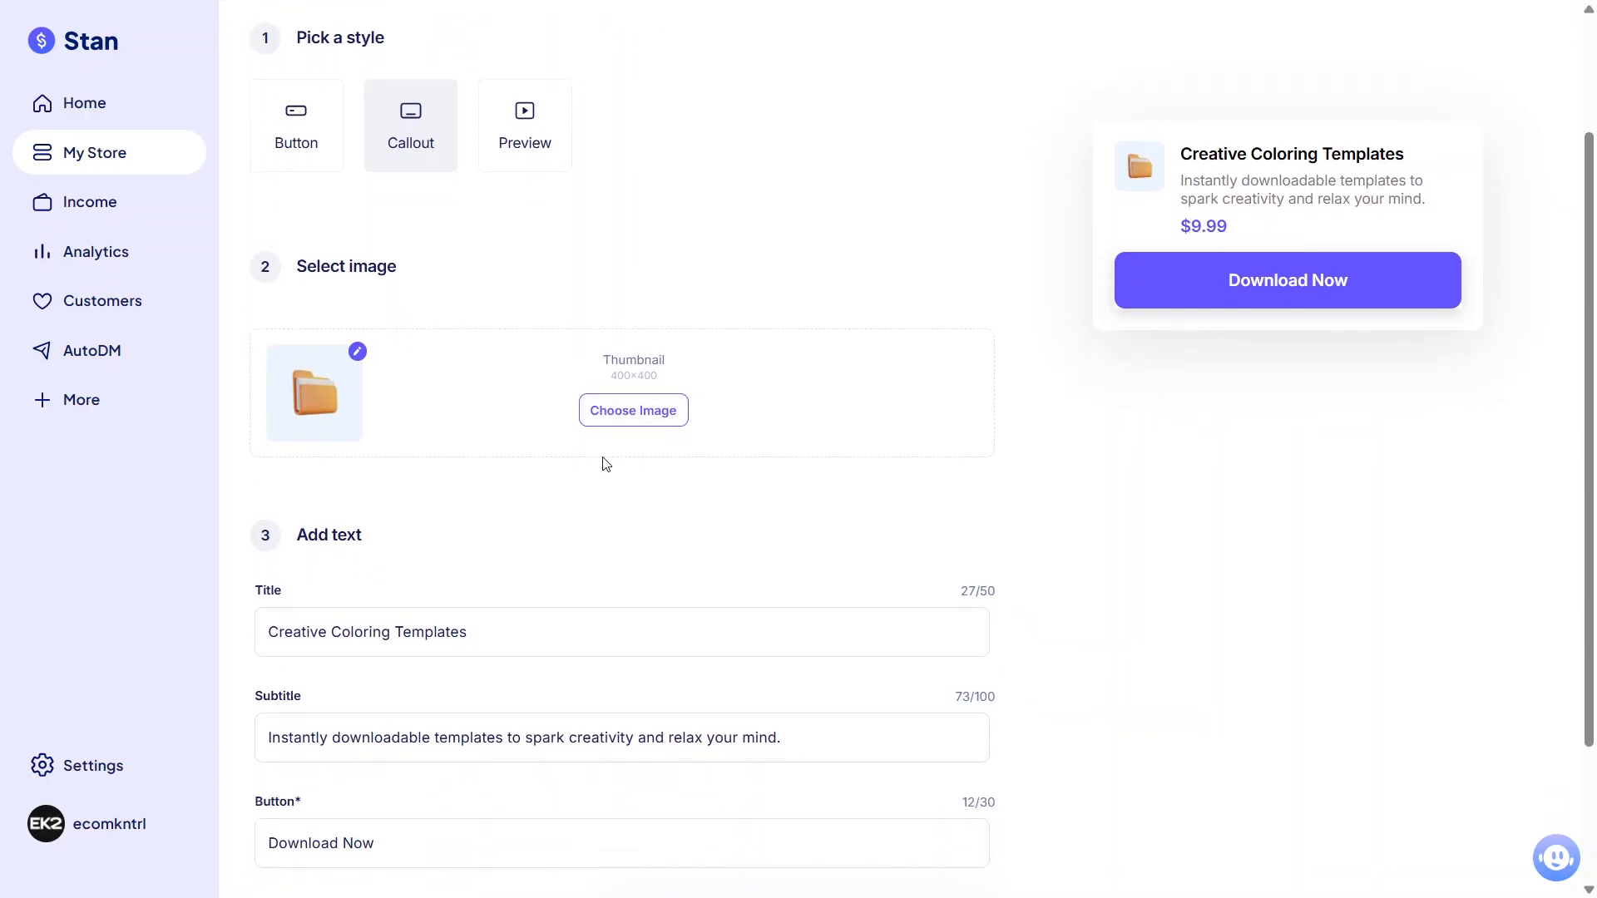
{"action": "left_click", "coordinate": [626, 421]}
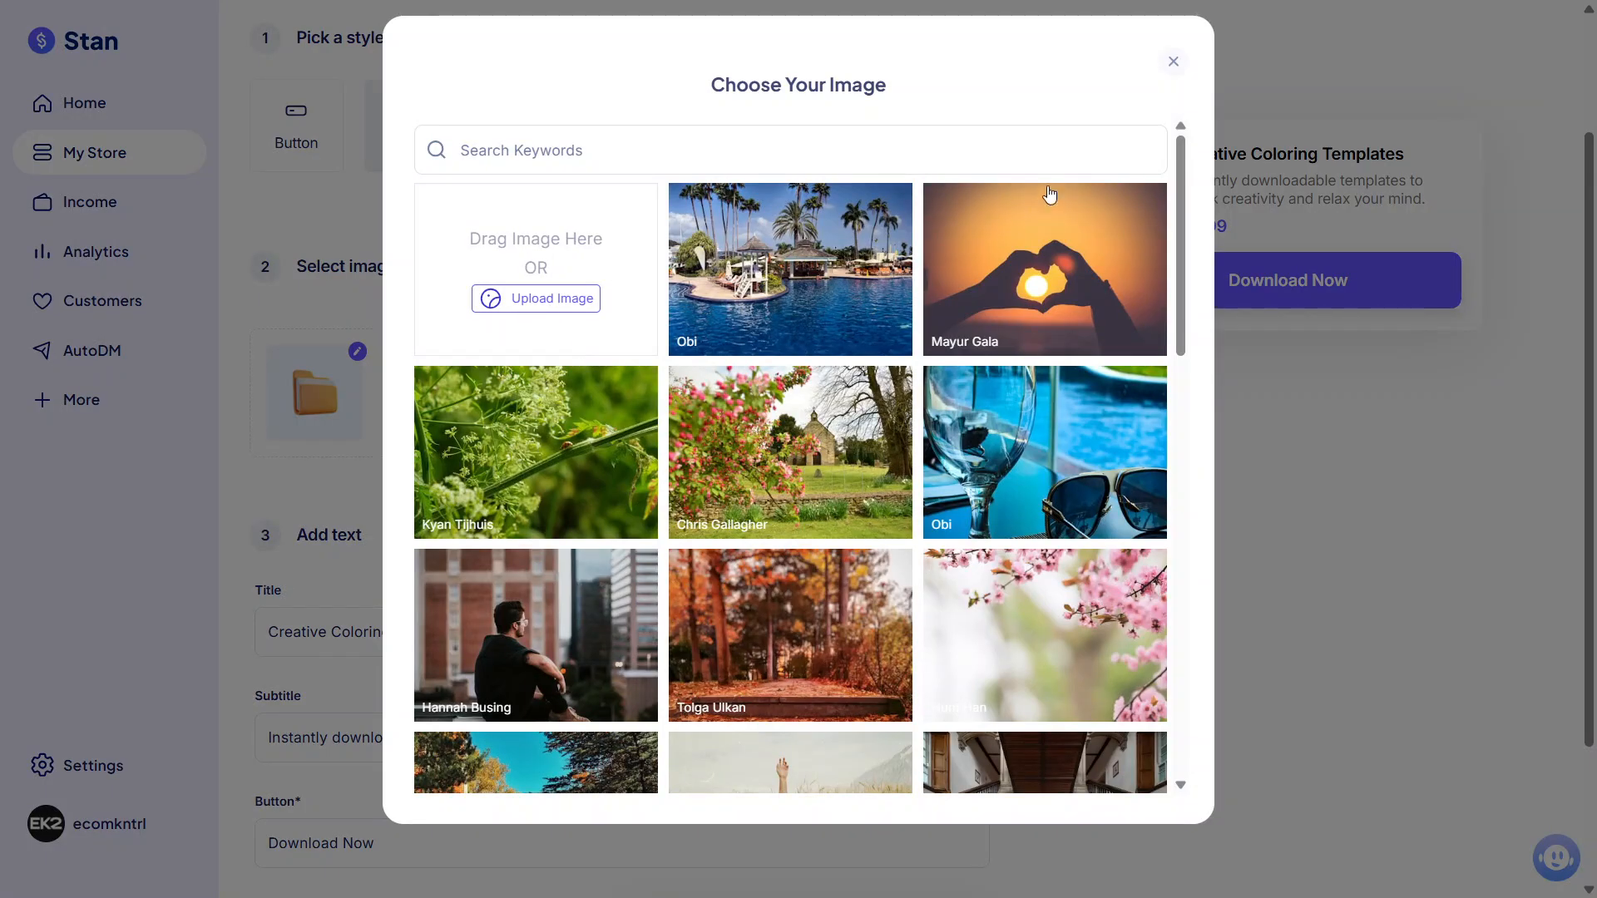
{"action": "left_click", "coordinate": [1177, 60]}
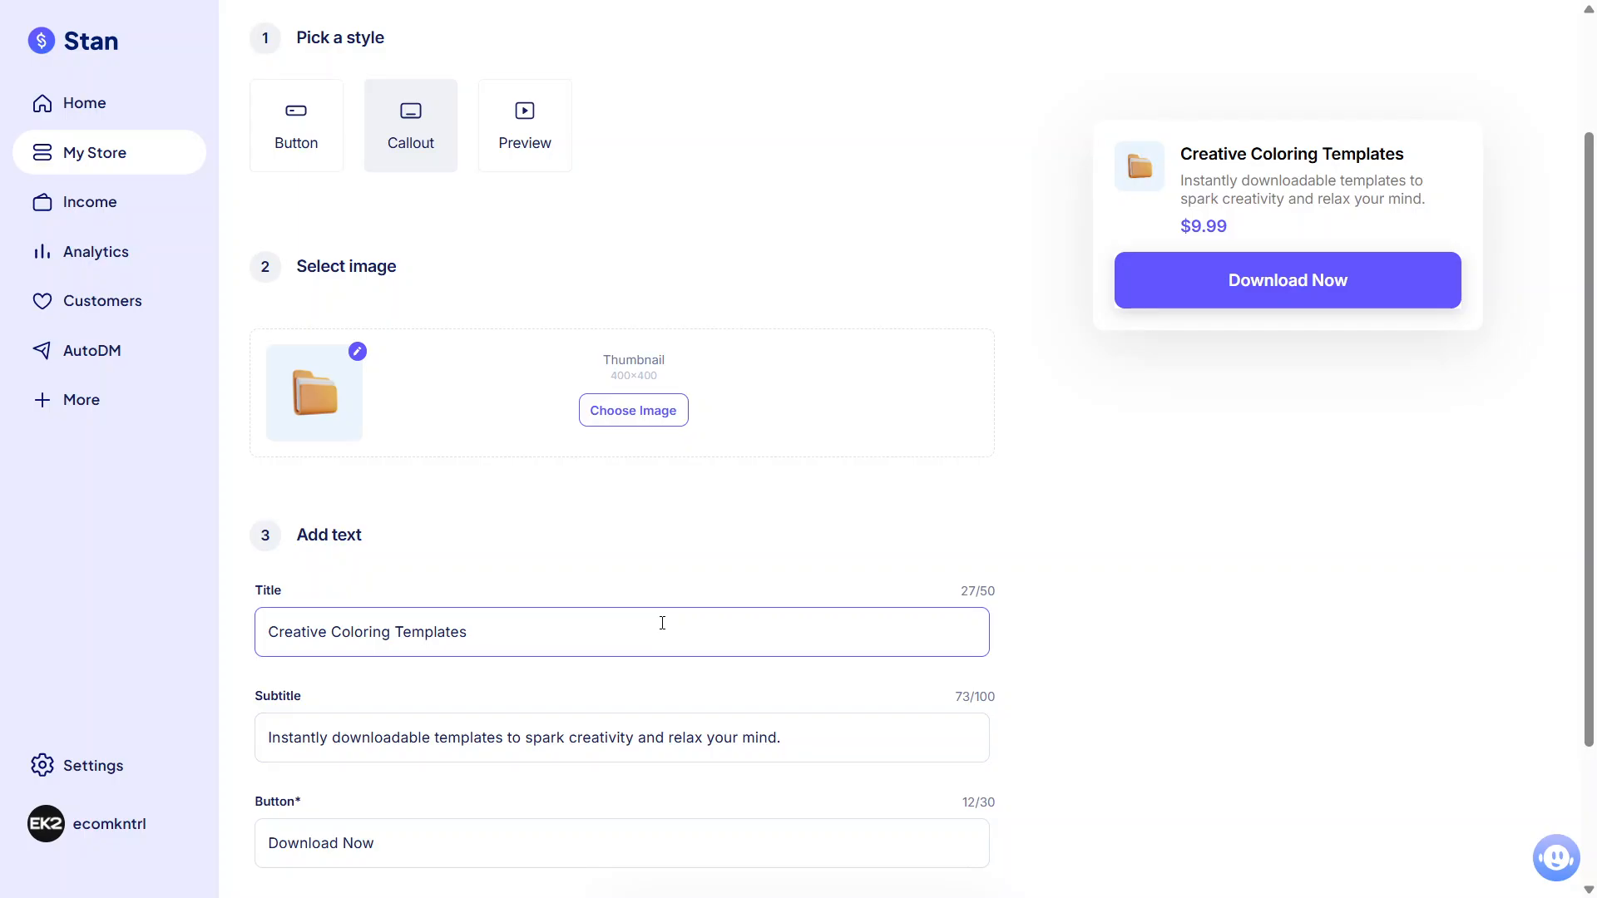
Step: Review the thumbnail's title, subtitle and button text without editing them, and continue to the Checkout Page settings
{"action": "triple_click", "coordinate": [662, 623]}
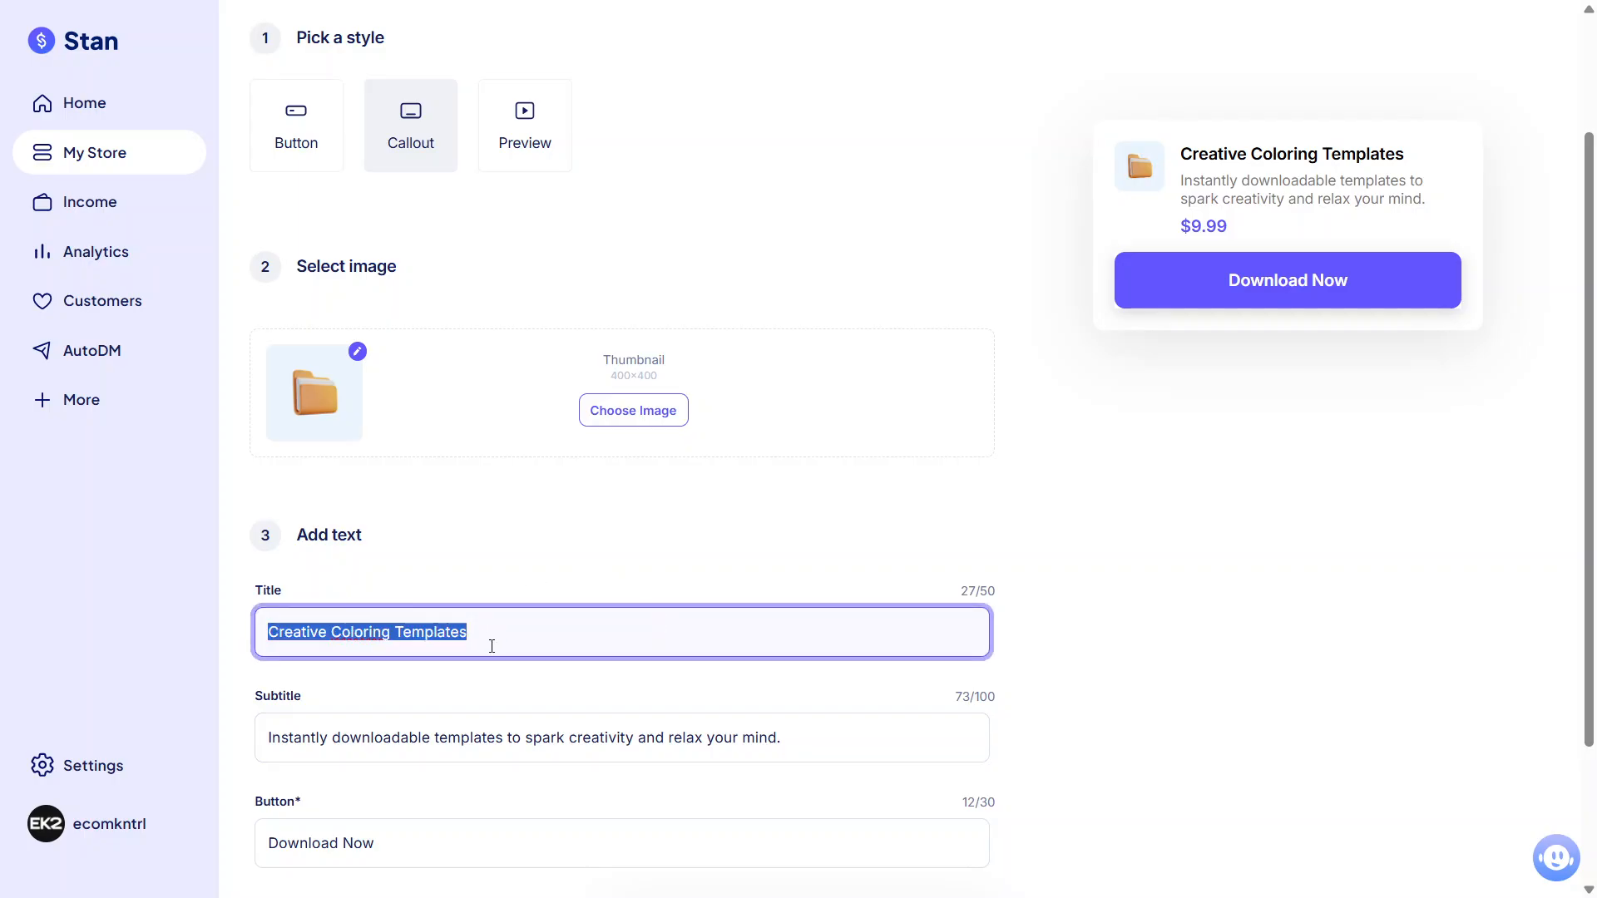
{"action": "left_click", "coordinate": [596, 695]}
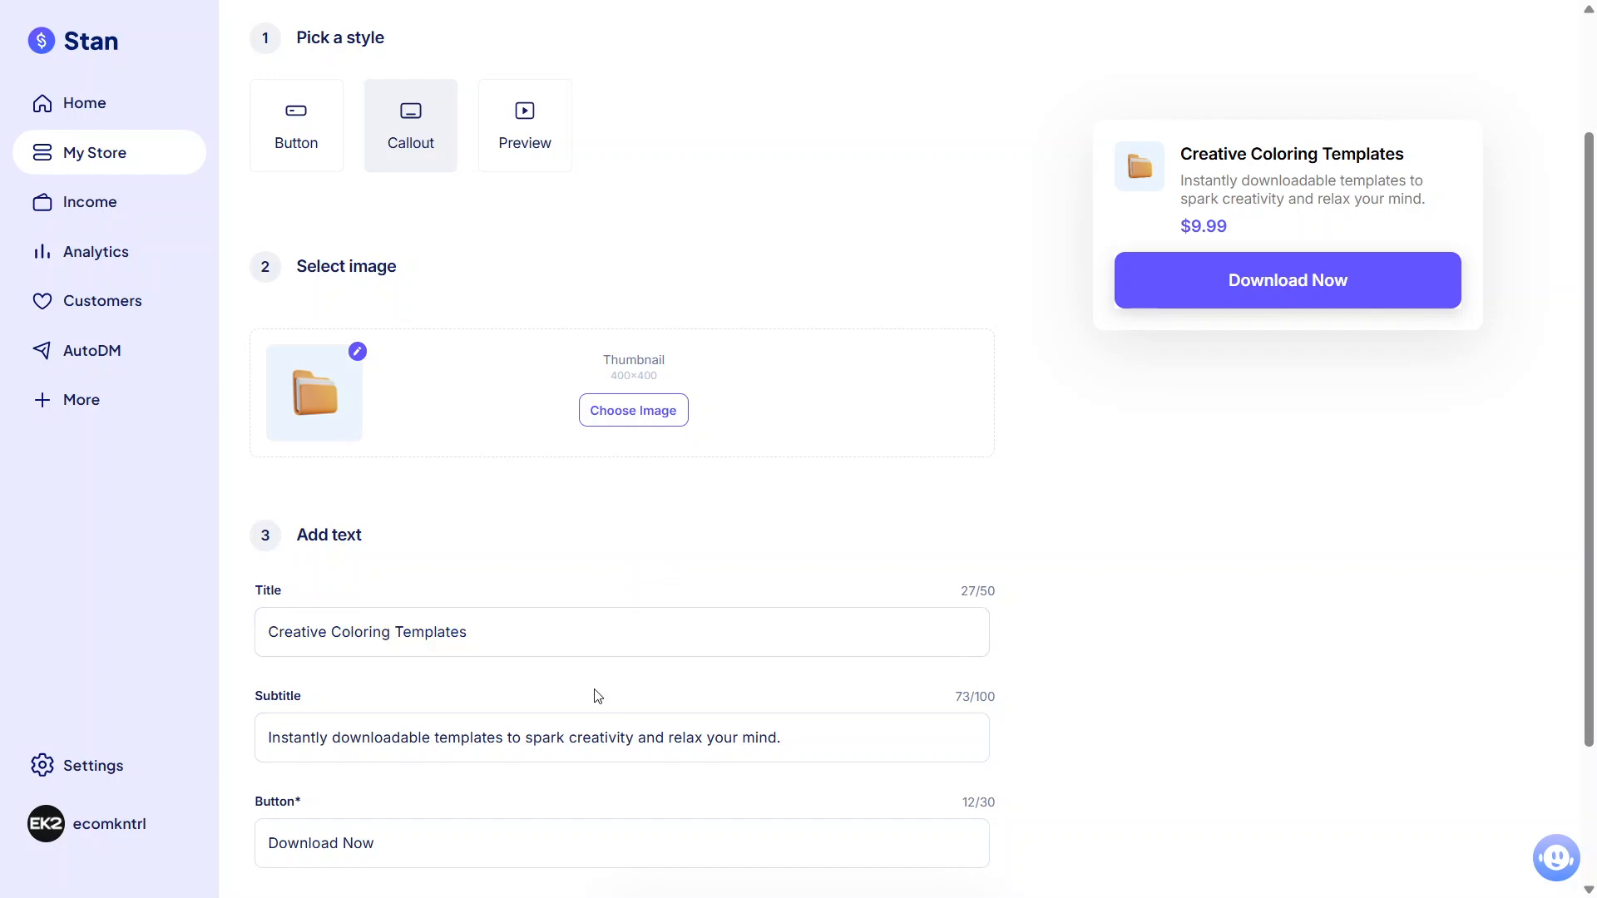
{"action": "scroll", "coordinate": [595, 691], "scroll_direction": "down", "scroll_amount": 1}
{"action": "scroll", "coordinate": [595, 691], "scroll_direction": "down", "scroll_amount": 2}
{"action": "left_click", "coordinate": [602, 607]}
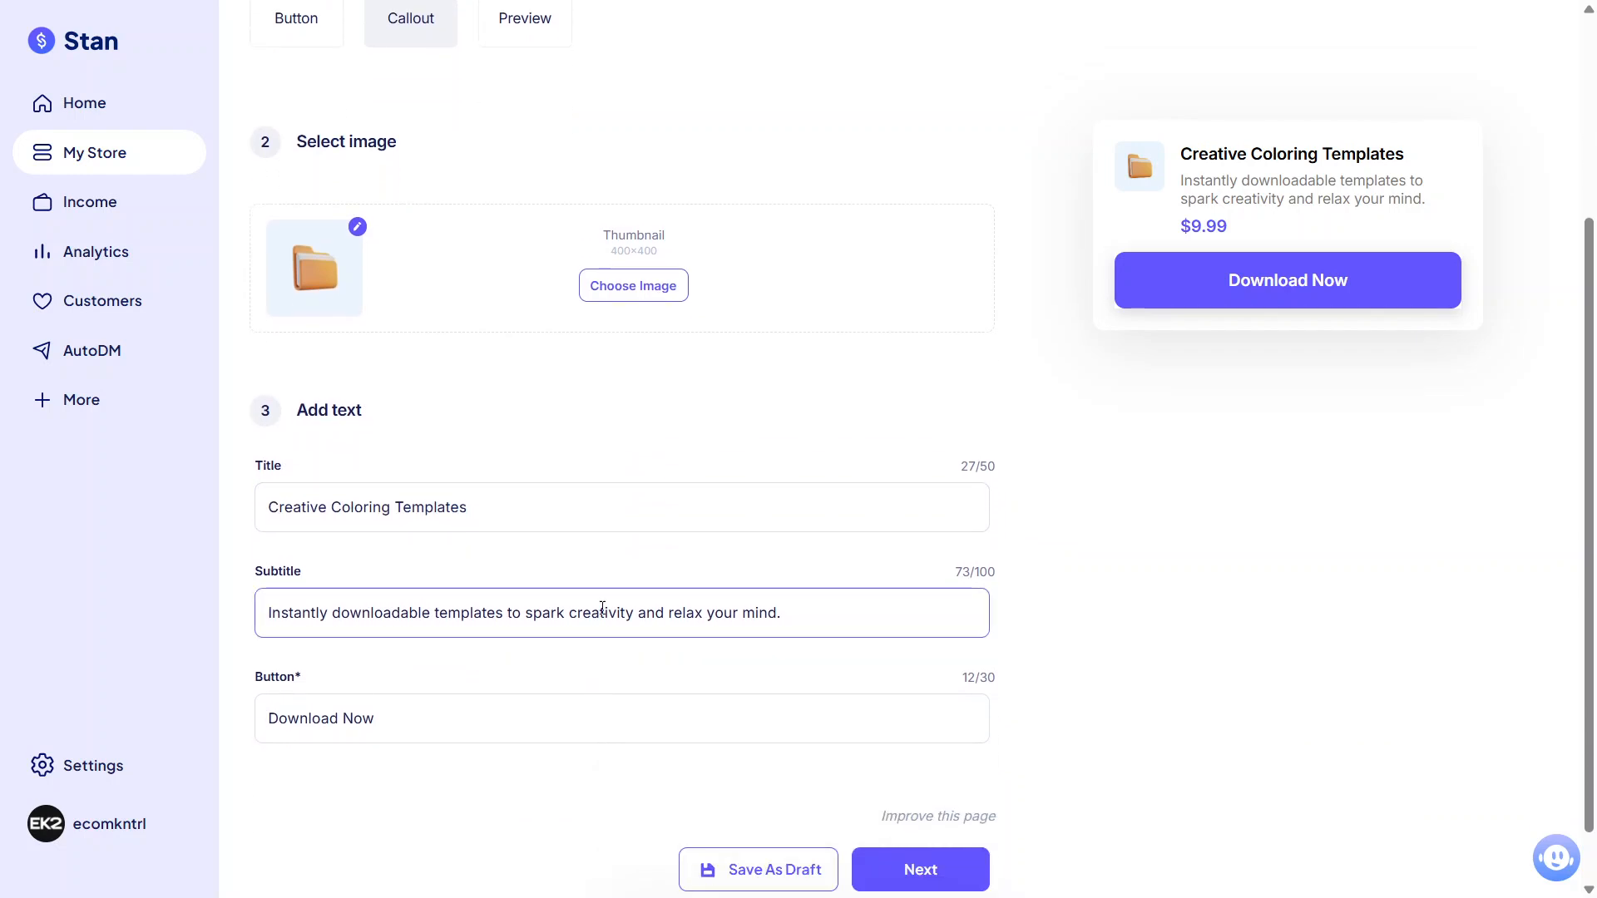
{"action": "triple_click", "coordinate": [602, 607]}
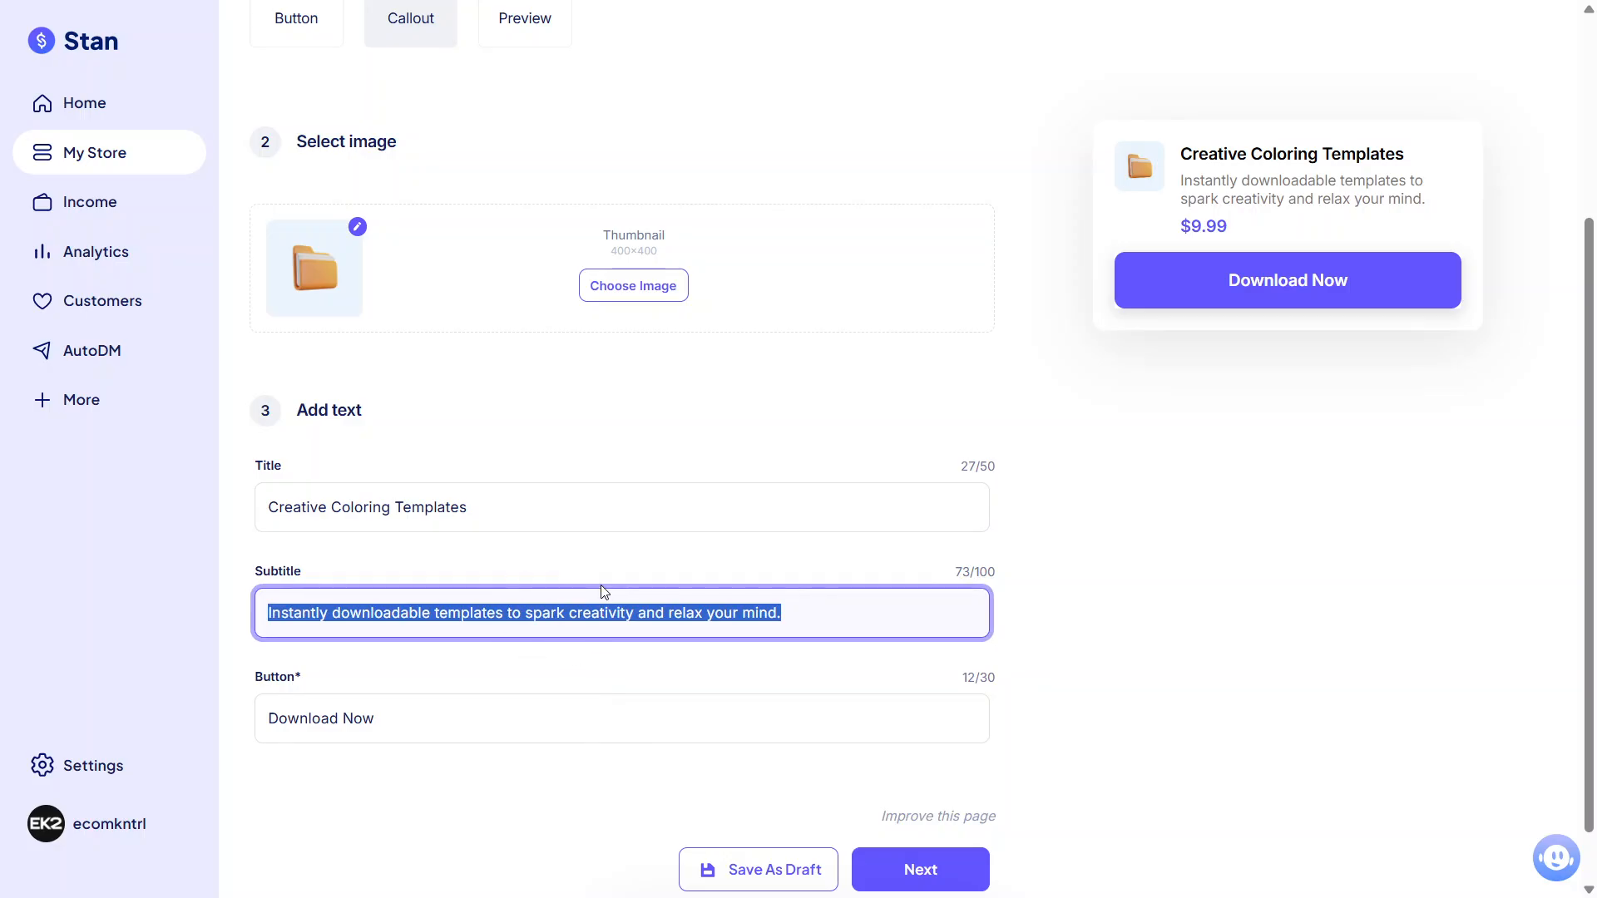
{"action": "left_click", "coordinate": [557, 730]}
{"action": "key", "text": "ctrl+shift+Left"}
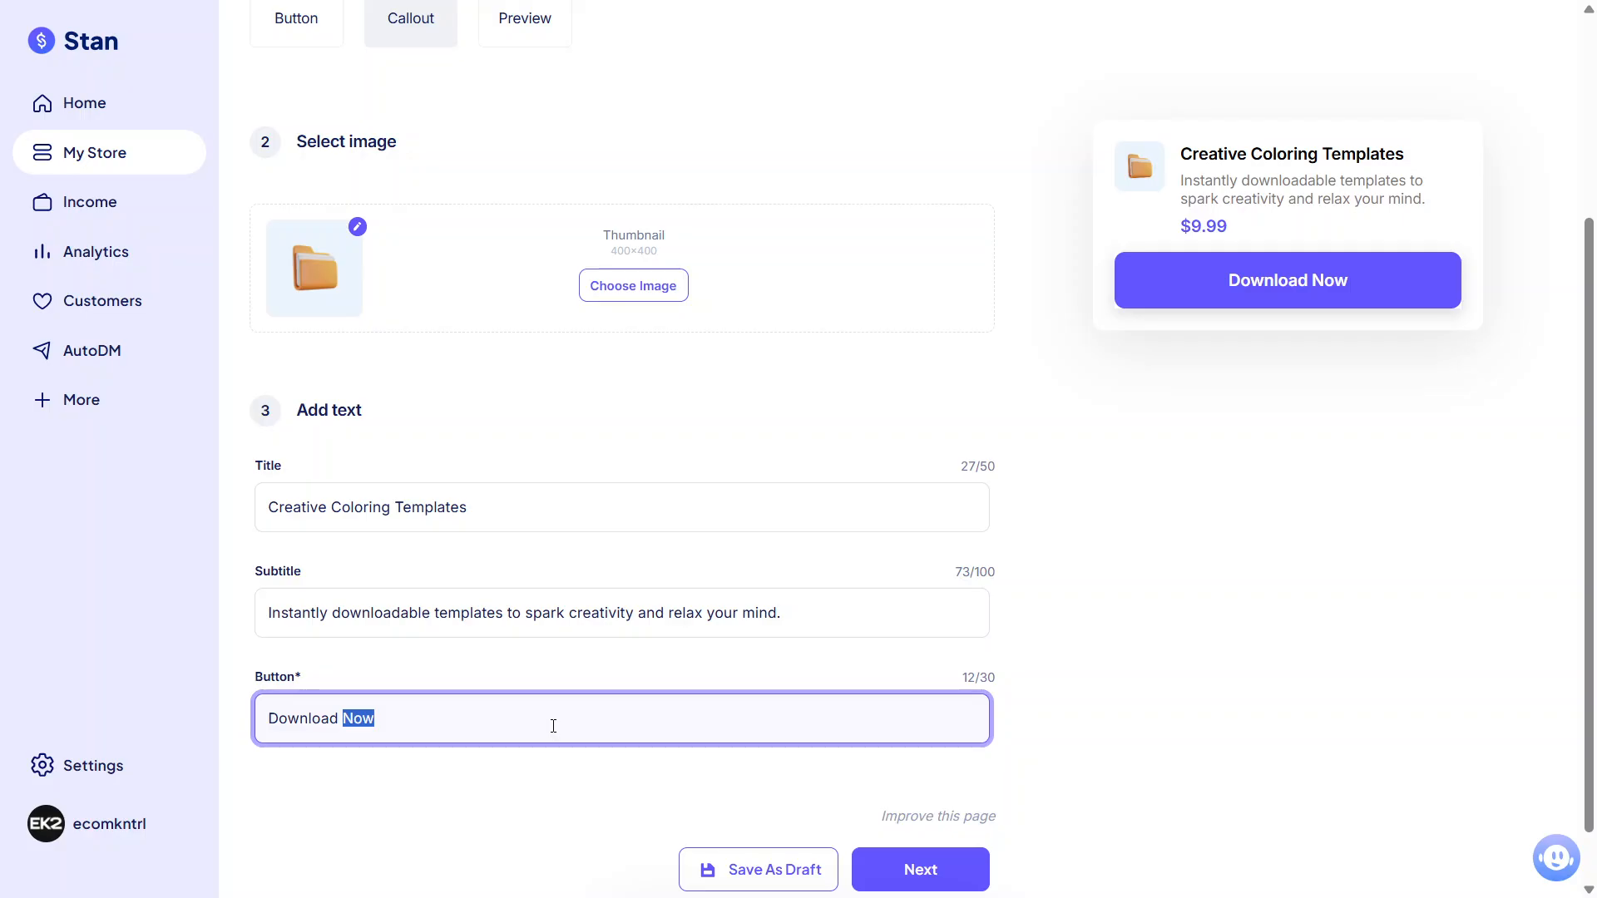
{"action": "key", "text": "ctrl+shift+Left"}
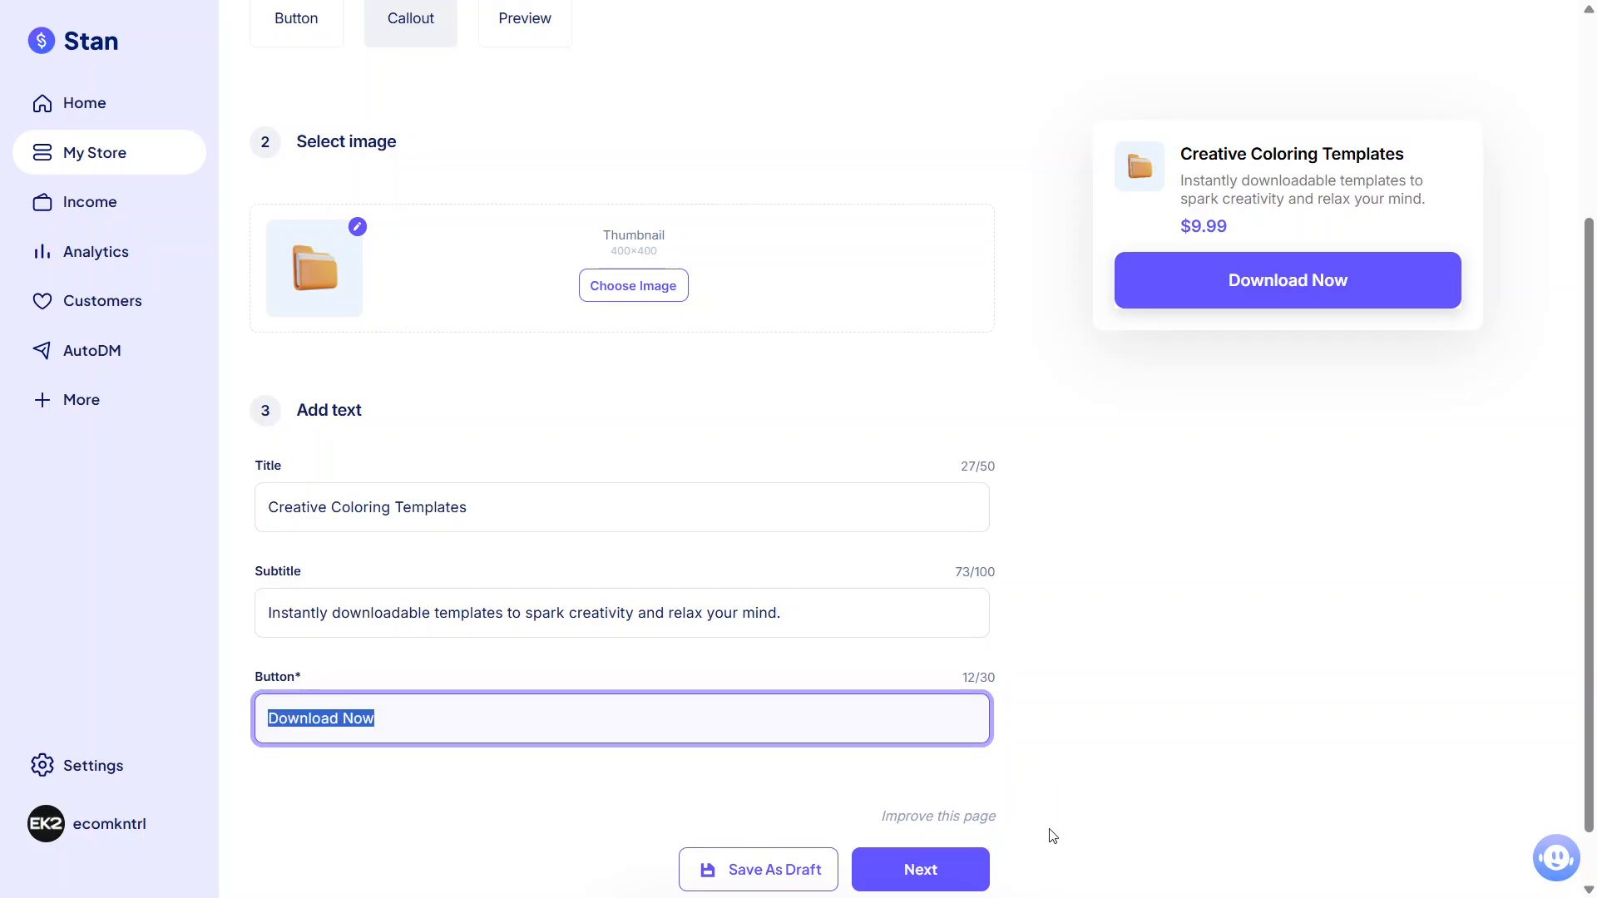
{"action": "left_click", "coordinate": [926, 880]}
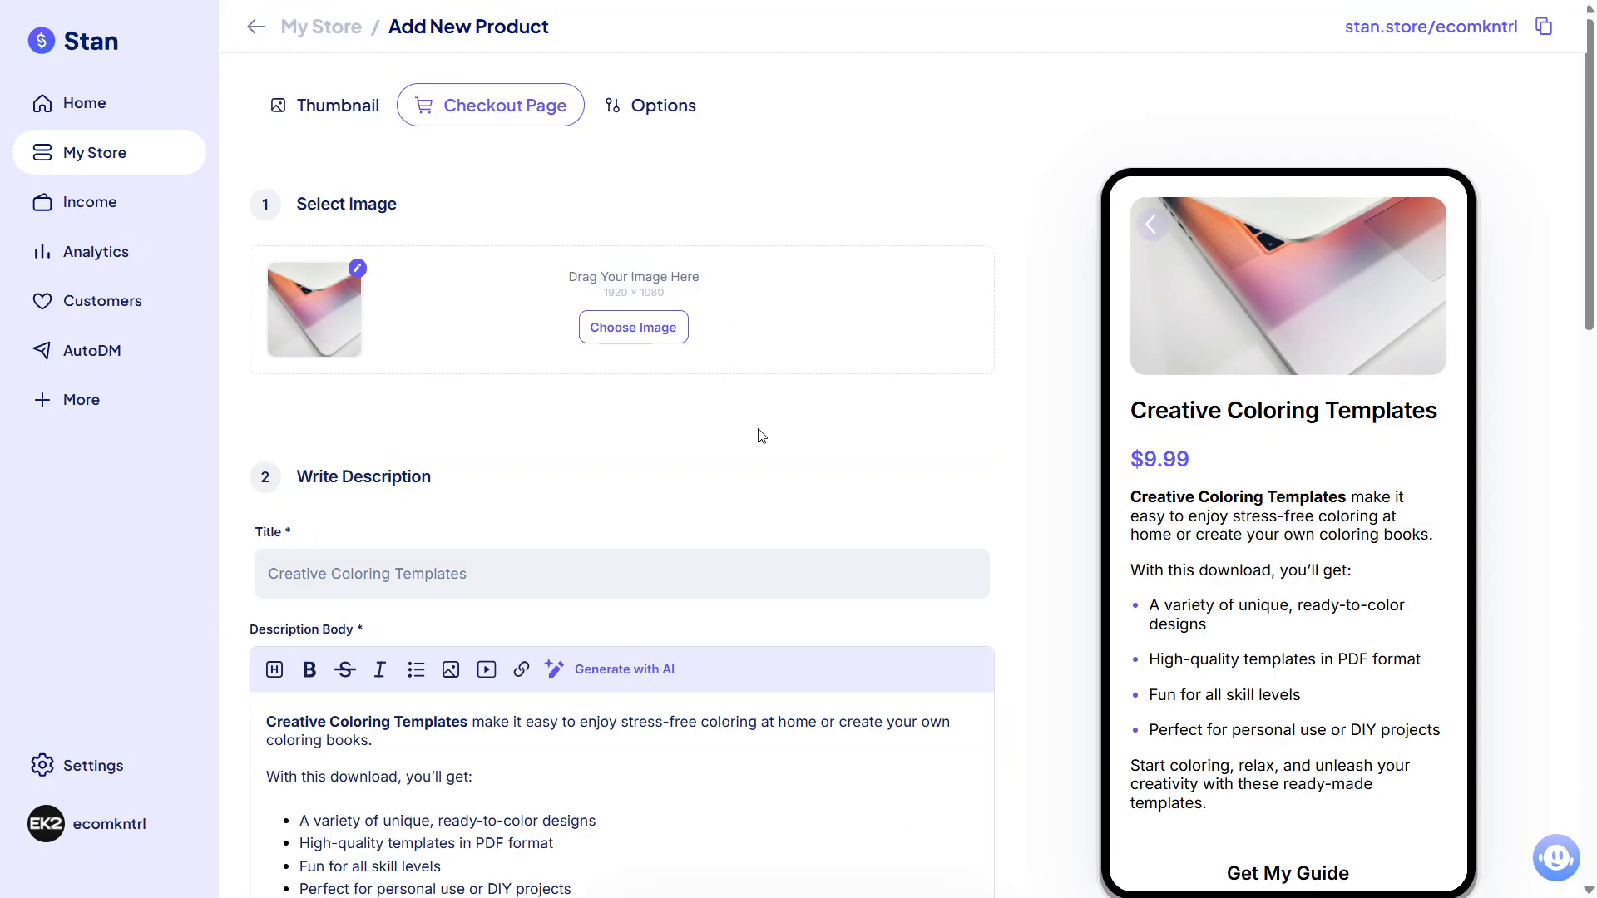
Step: Examine the checkout page's description body, bottom title and call-to-action text
{"action": "scroll", "coordinate": [765, 441], "scroll_direction": "down", "scroll_amount": 4}
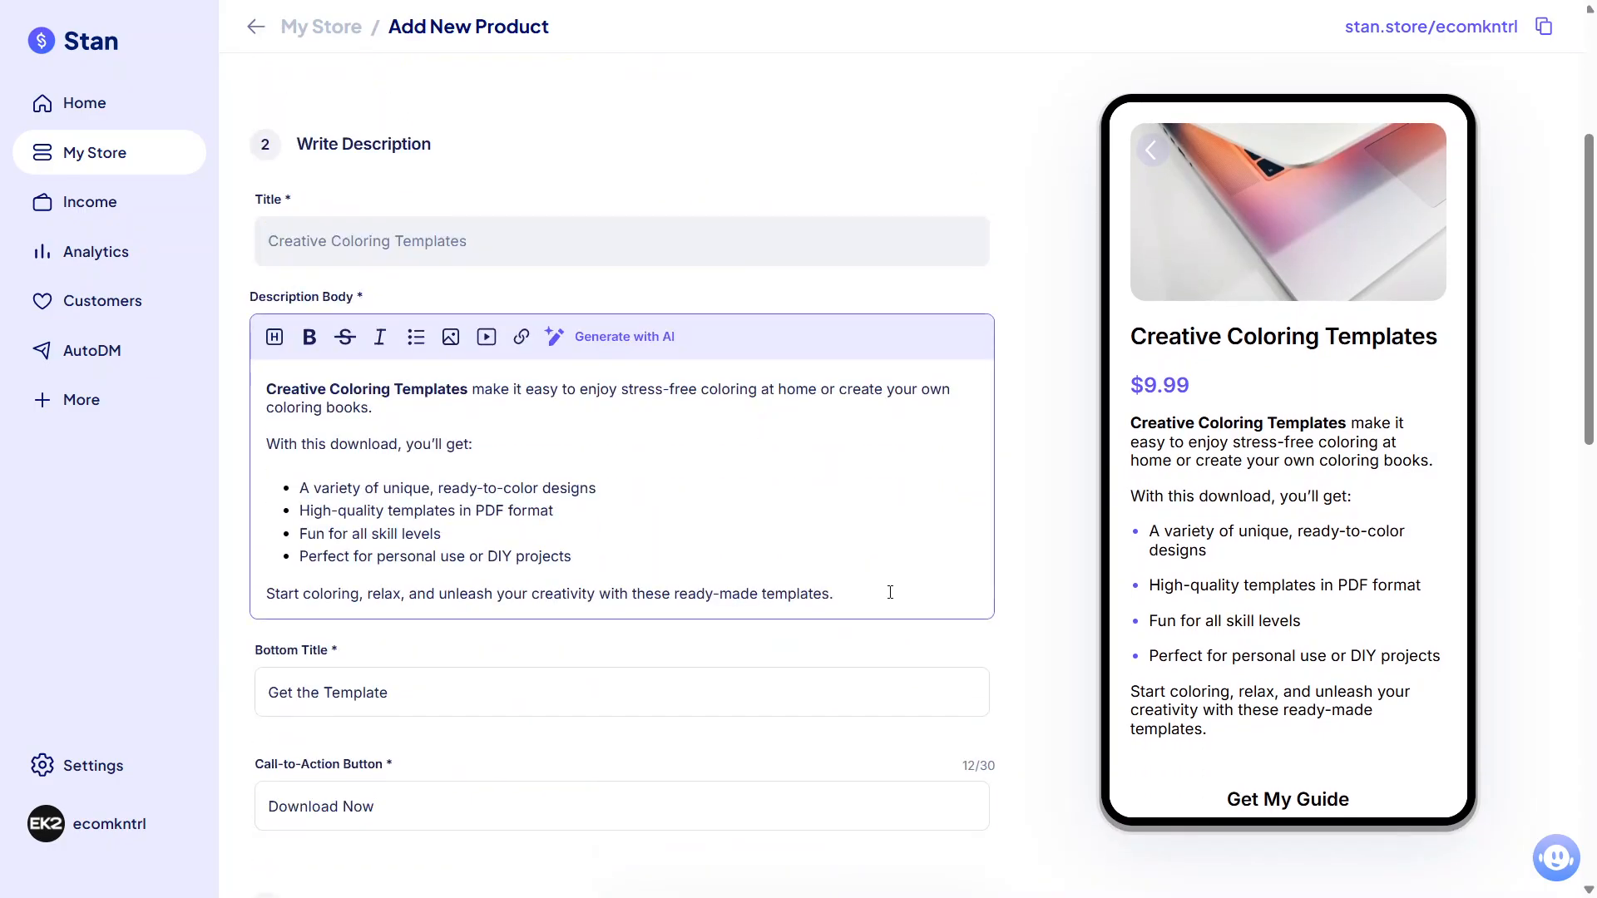
{"action": "left_click_drag", "start_coordinate": [871, 601], "coordinate": [234, 384]}
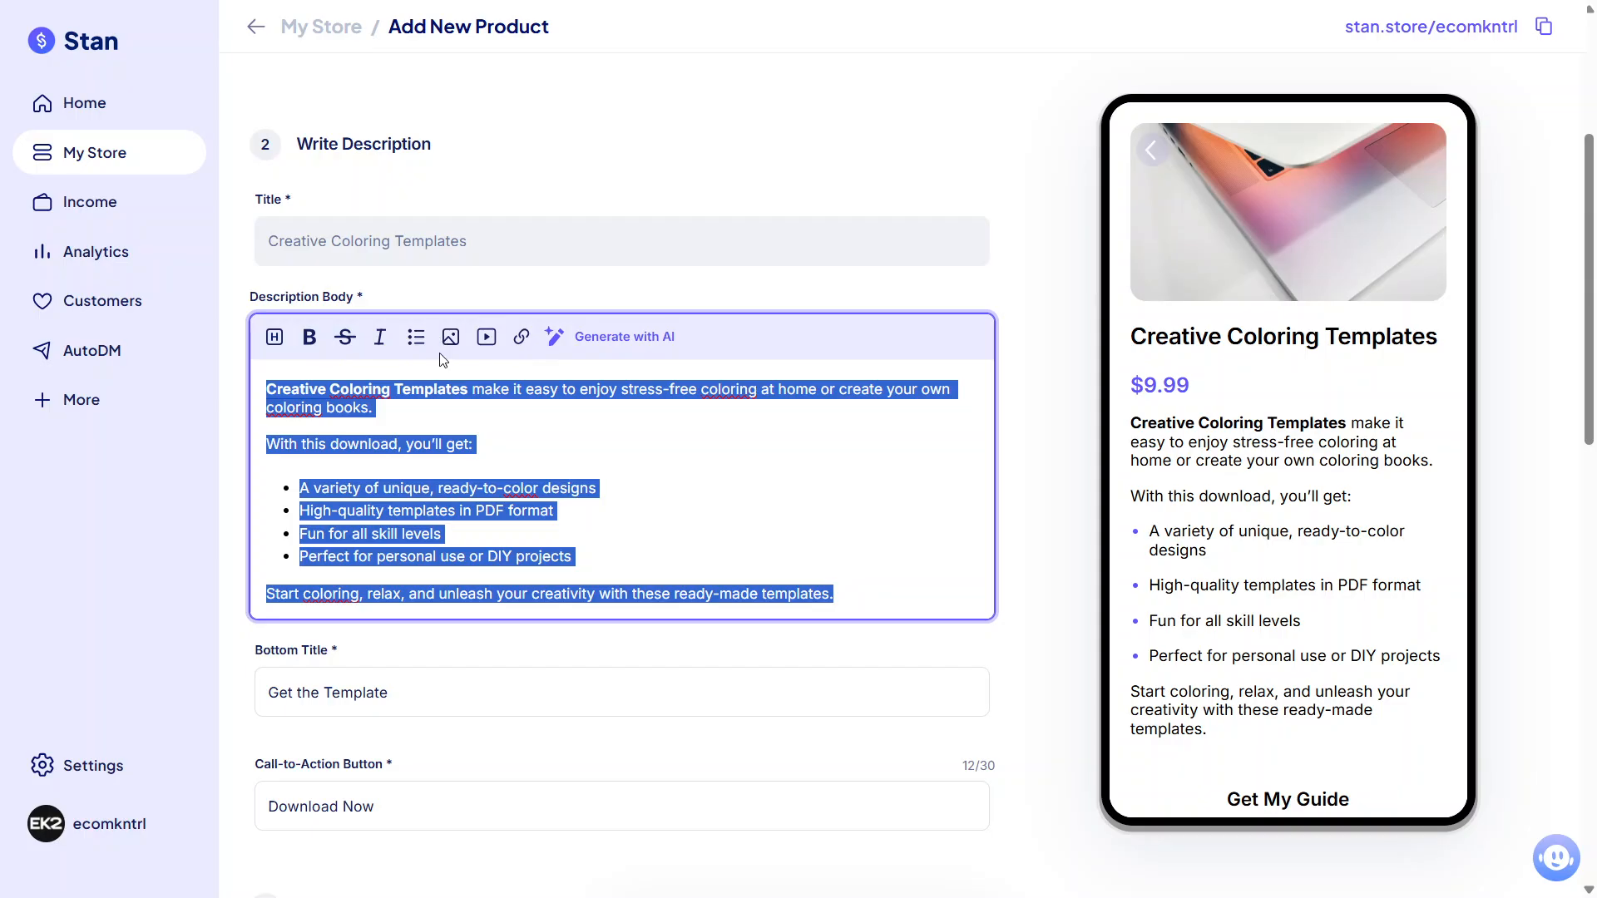
{"action": "left_click", "coordinate": [468, 653]}
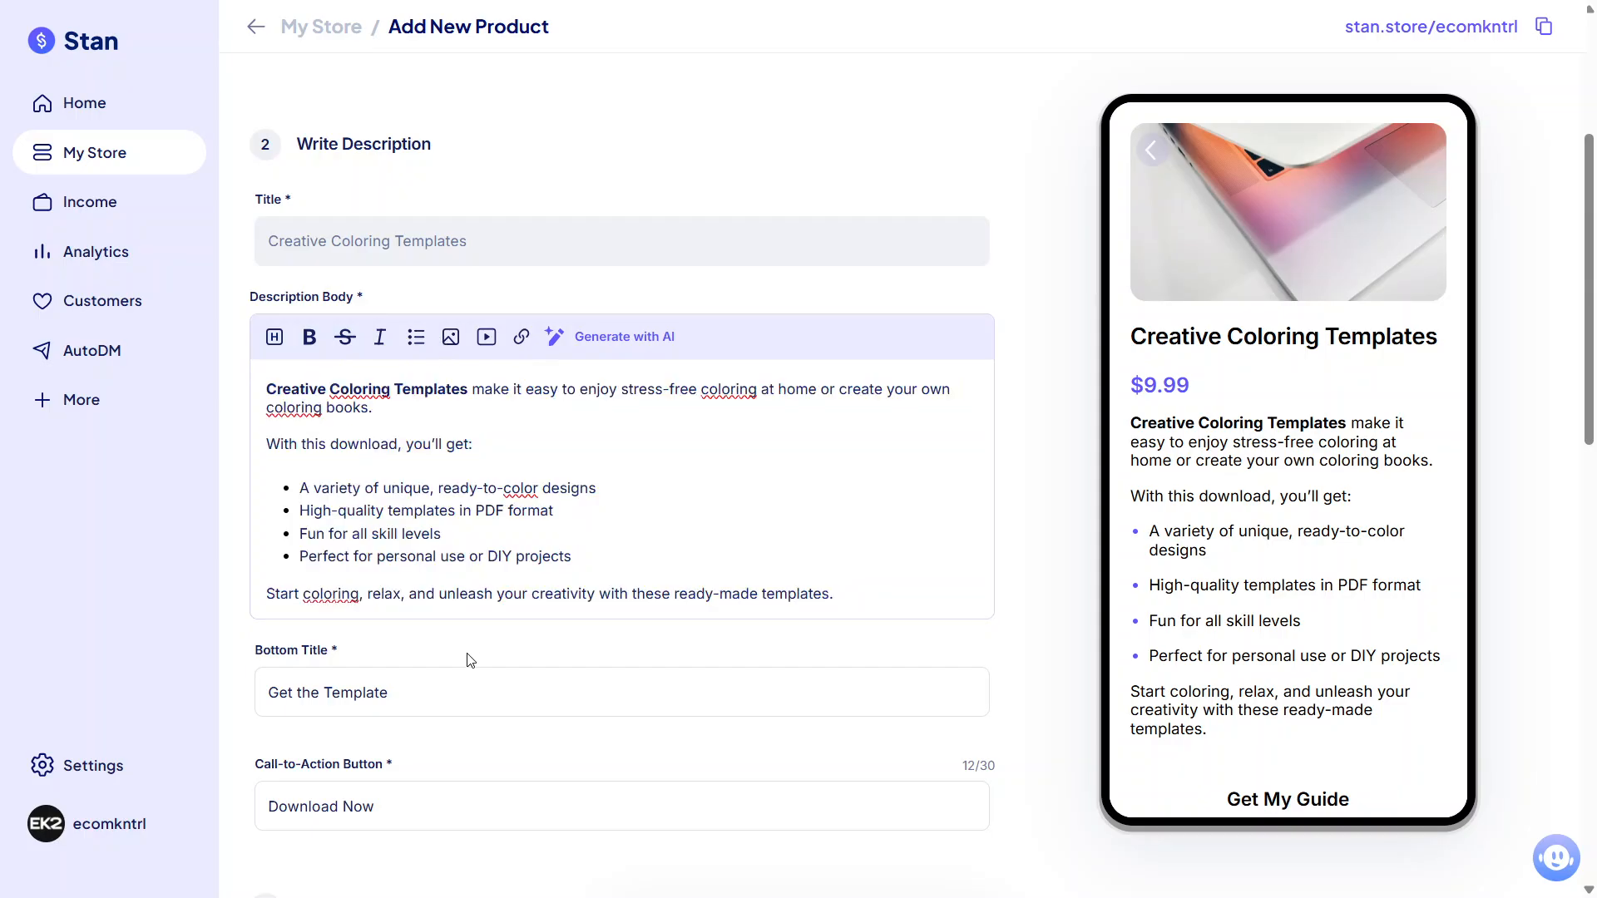
{"action": "scroll", "coordinate": [468, 654], "scroll_direction": "down", "scroll_amount": 1}
{"action": "scroll", "coordinate": [468, 653], "scroll_direction": "down", "scroll_amount": 1}
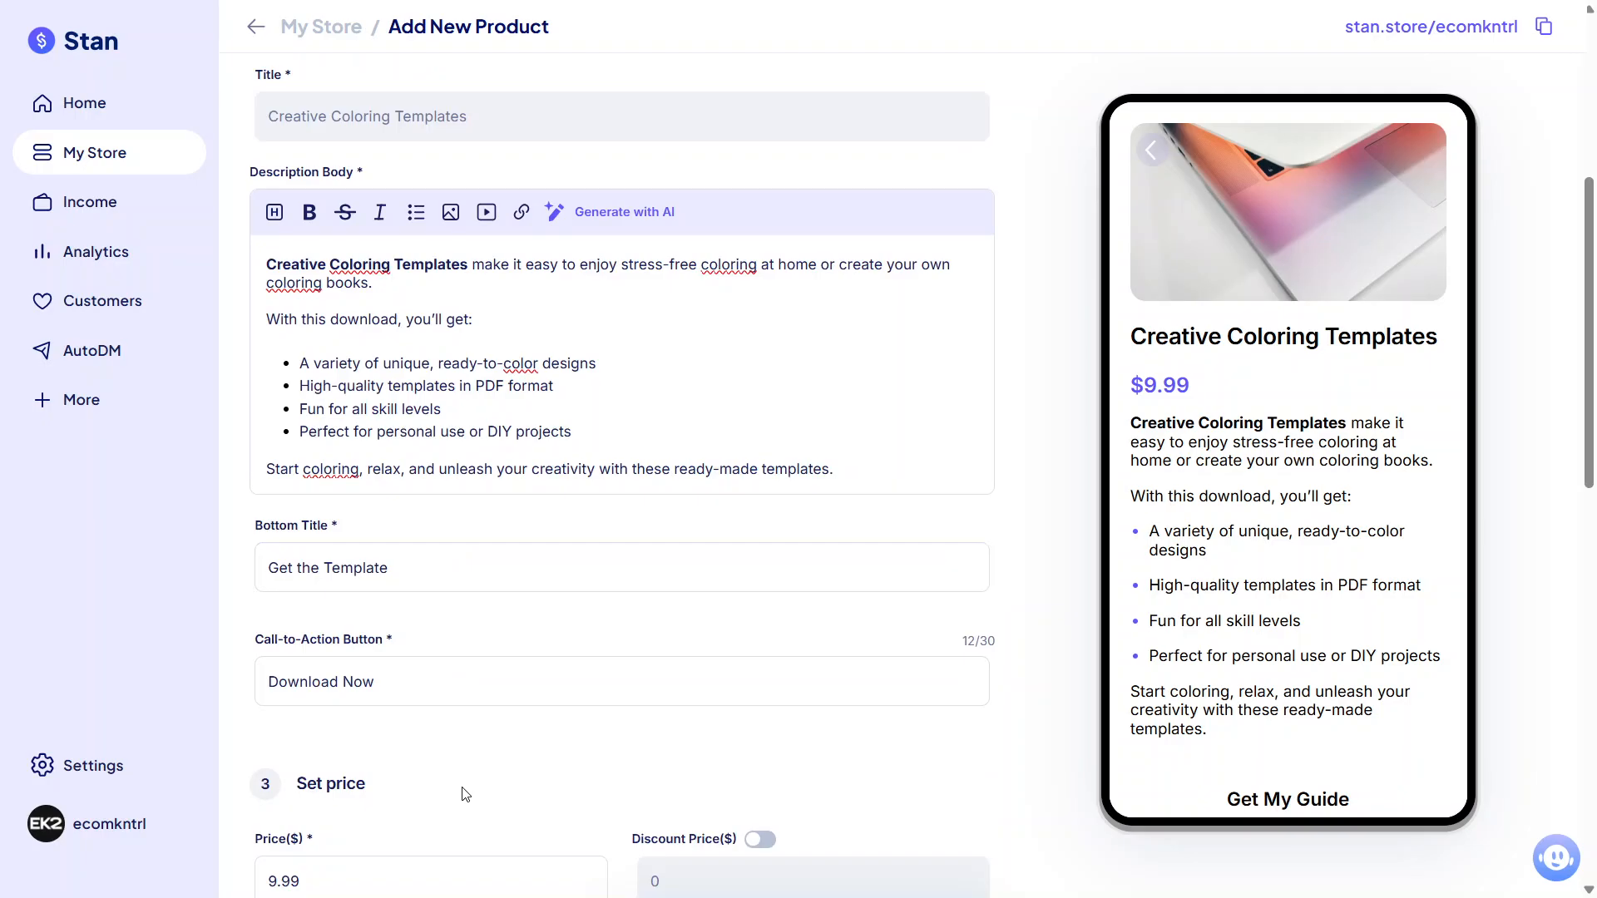
Step: Check the product's price field, and switch the discount price on and back off
{"action": "scroll", "coordinate": [464, 794], "scroll_direction": "down", "scroll_amount": 1}
{"action": "scroll", "coordinate": [465, 794], "scroll_direction": "down", "scroll_amount": 6}
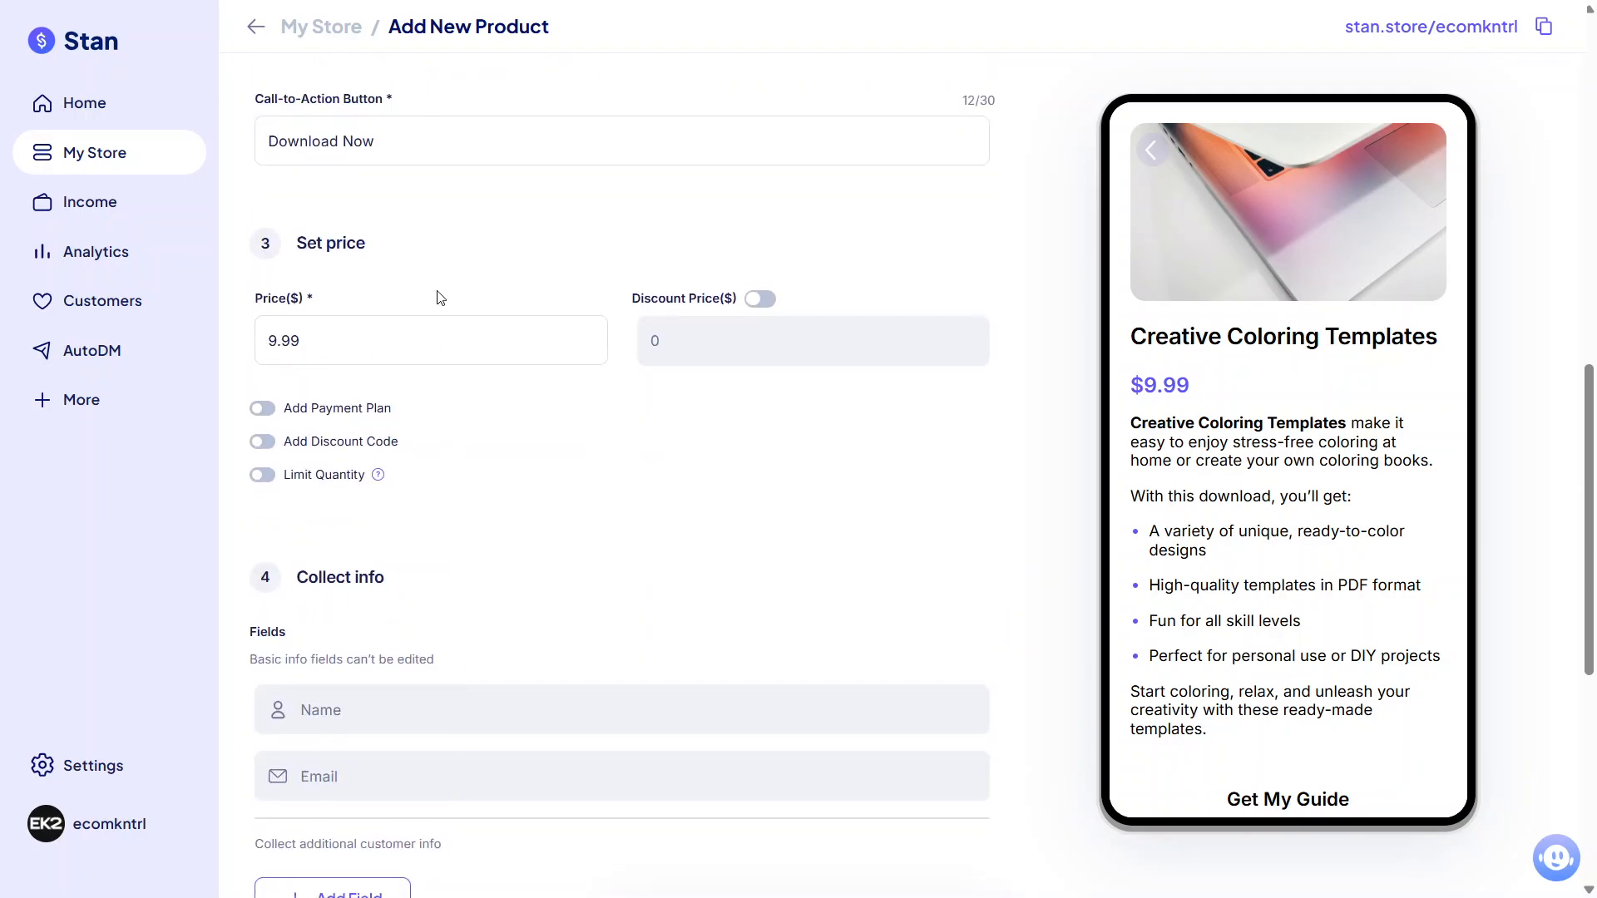
{"action": "left_click", "coordinate": [430, 333]}
{"action": "key", "text": "ctrl+a"}
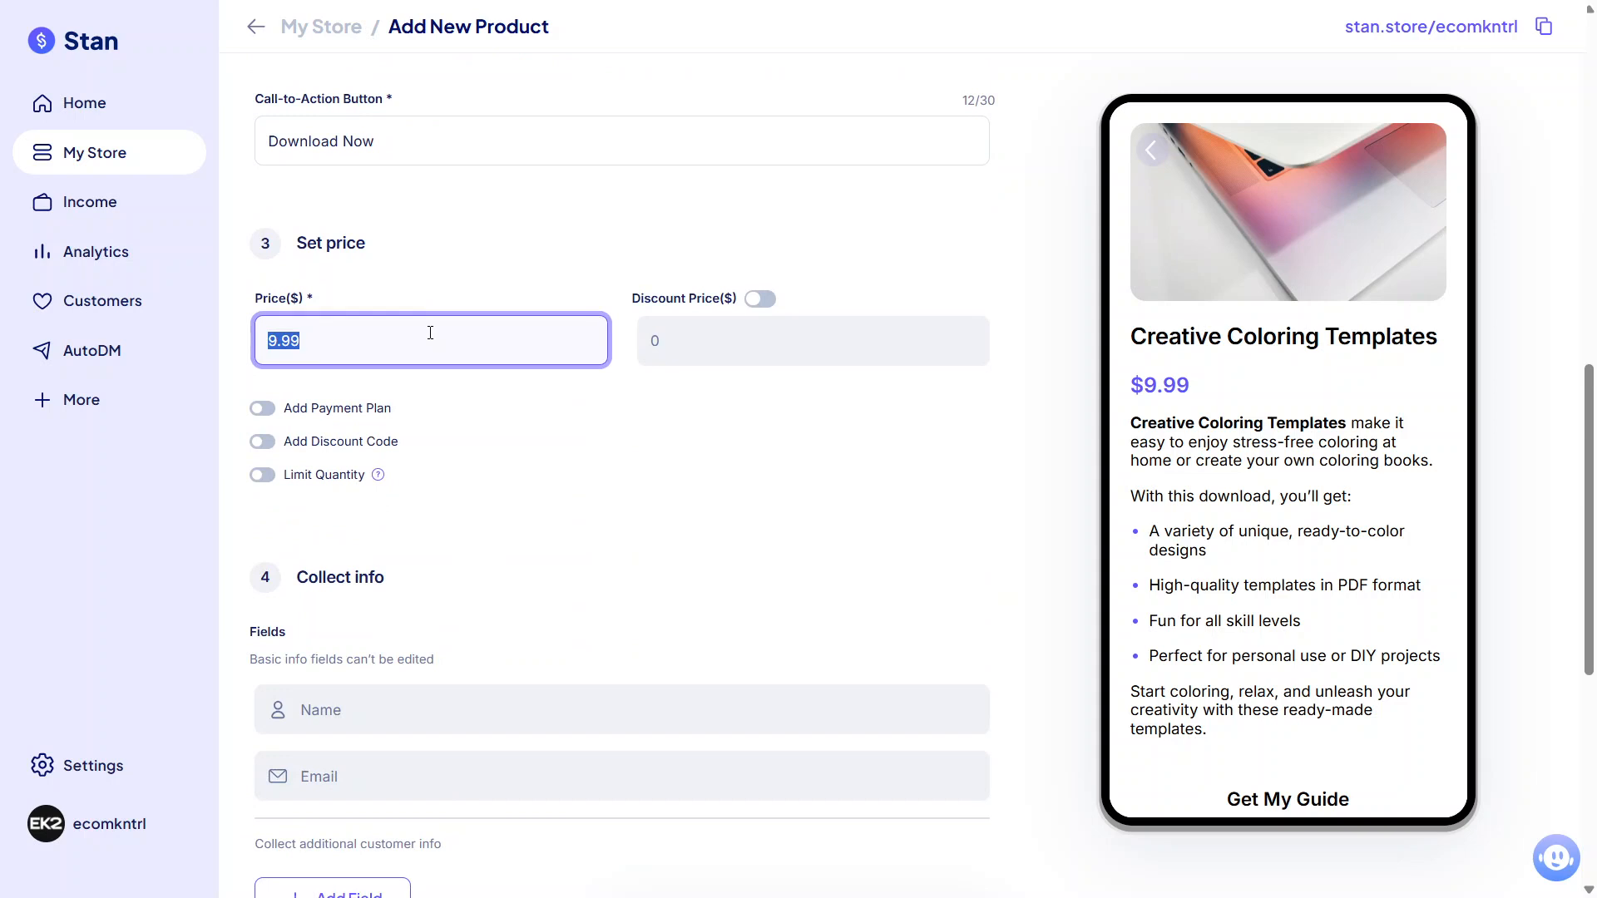
{"action": "left_click", "coordinate": [758, 299]}
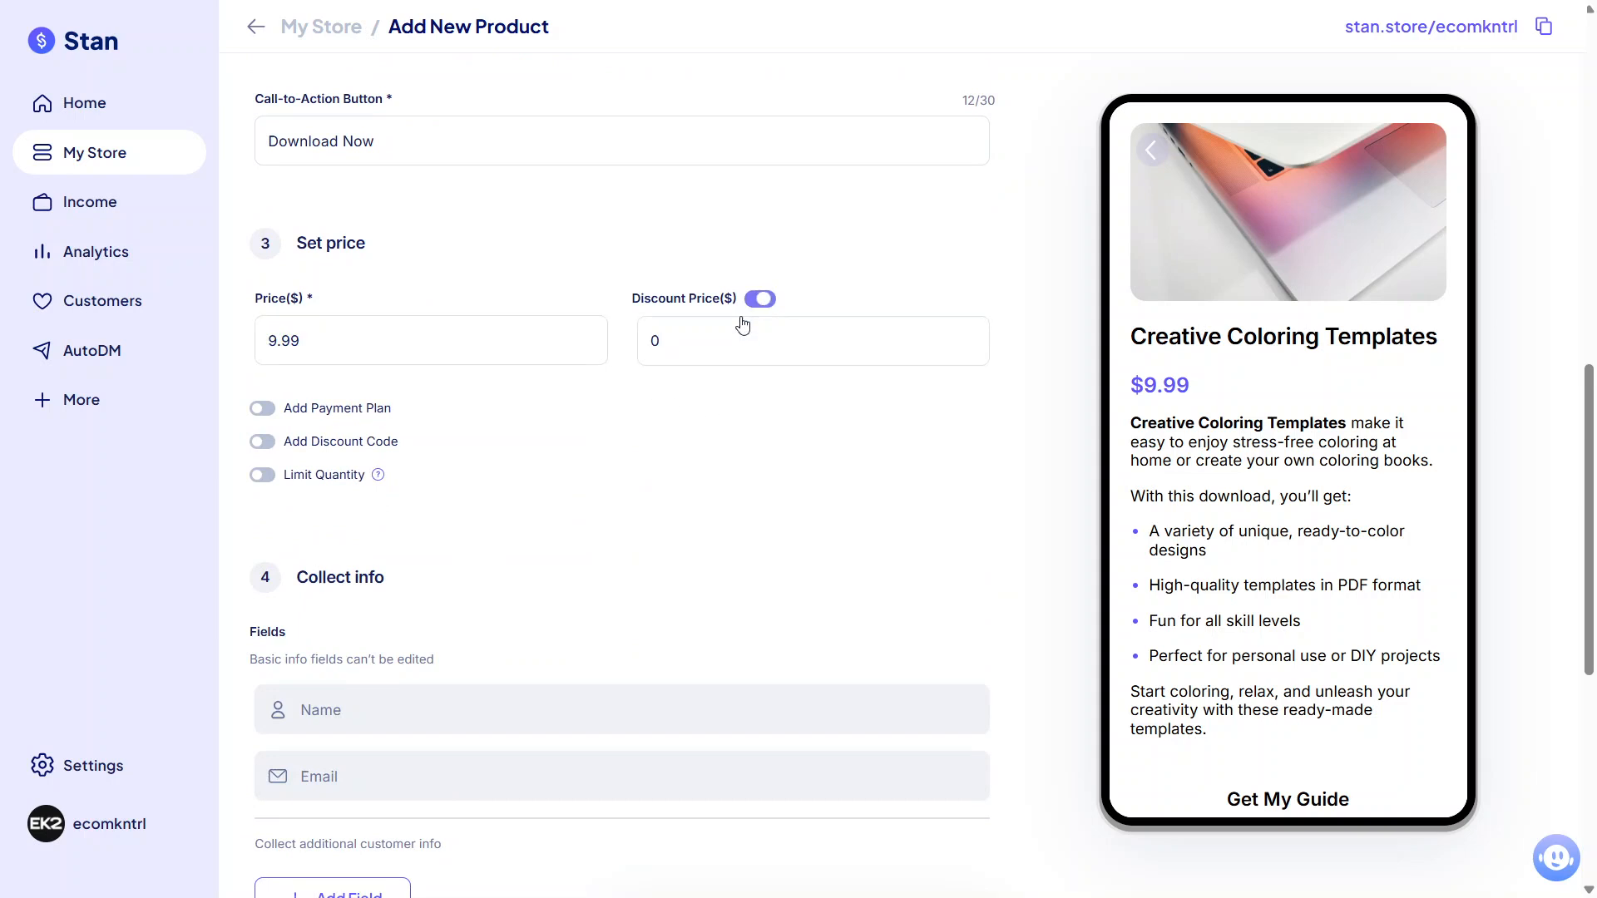
{"action": "left_click", "coordinate": [734, 356]}
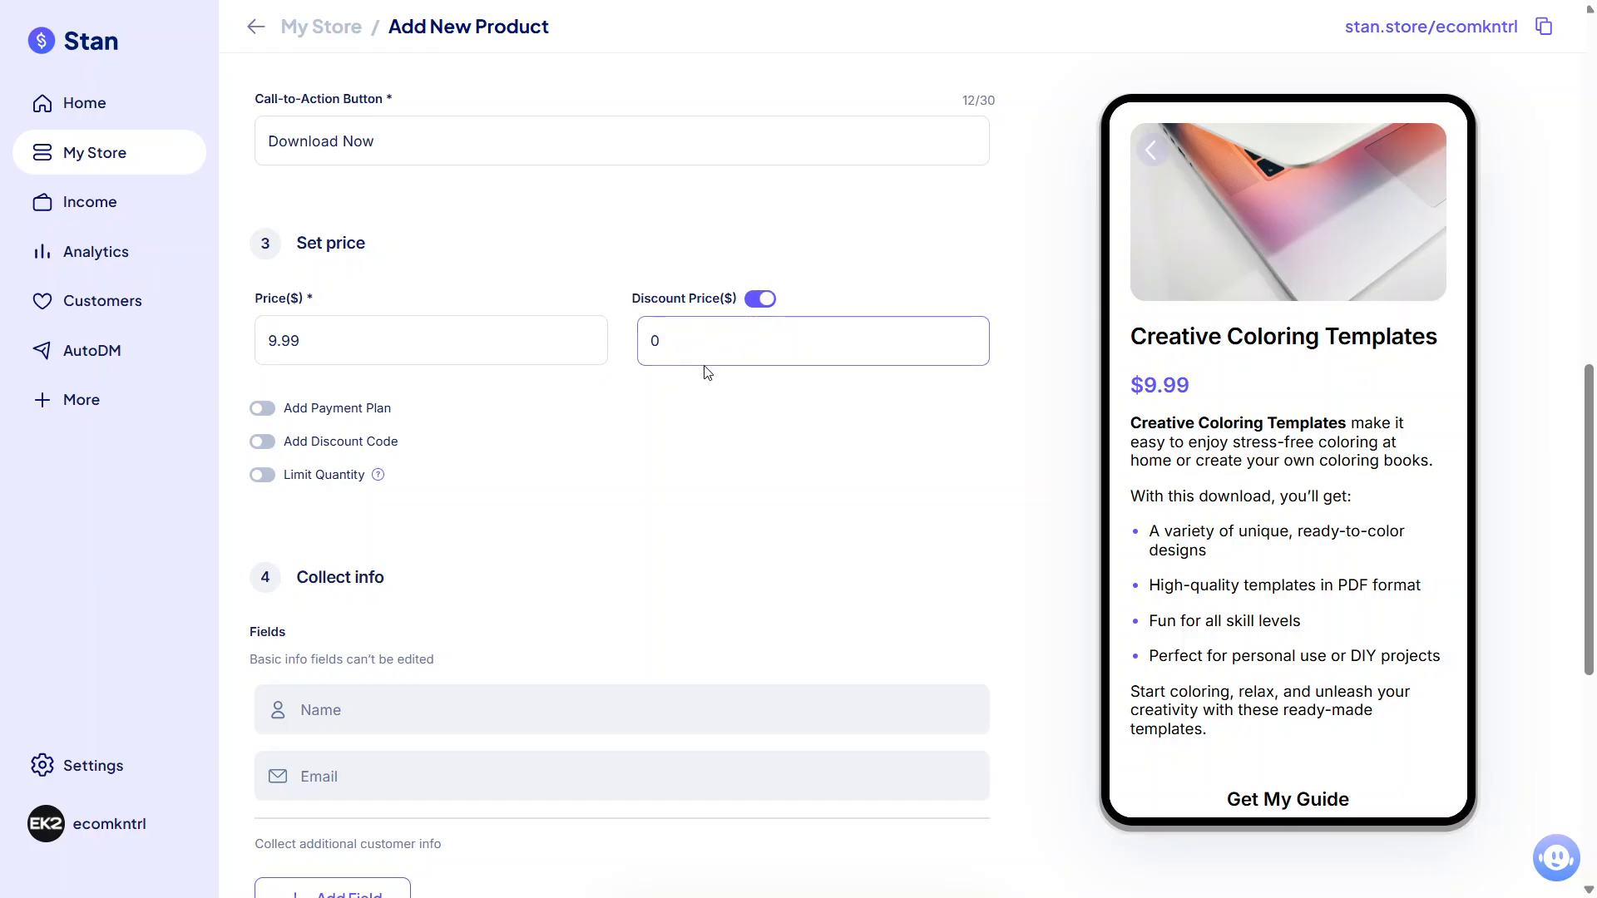
{"action": "left_click", "coordinate": [763, 301]}
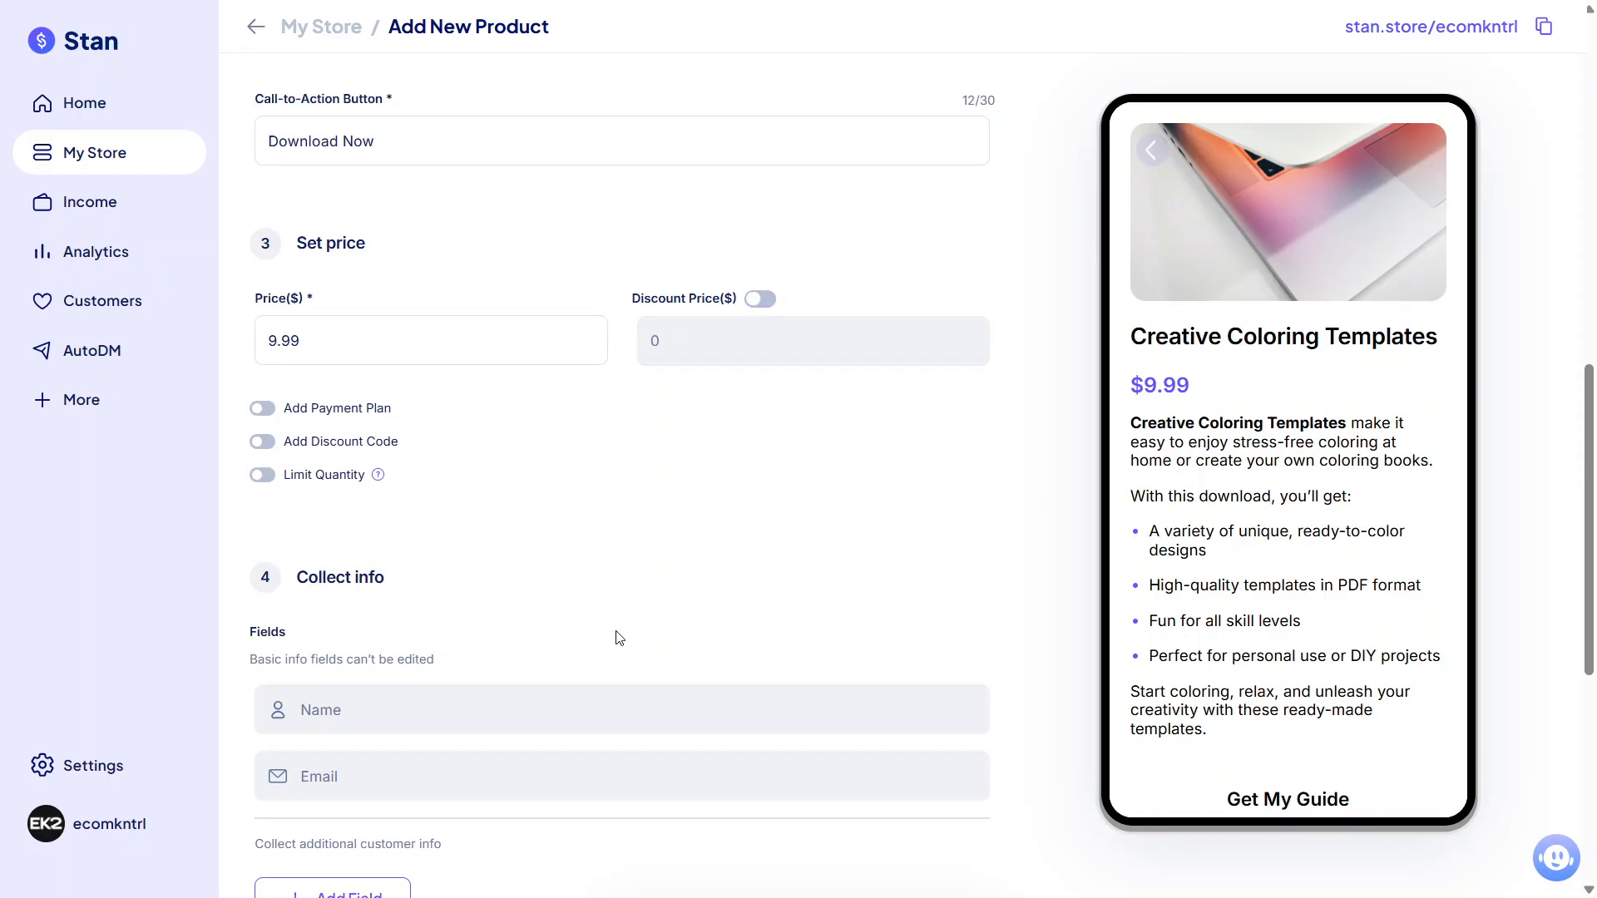
Step: View the field types available for collecting additional customer info, and close the list without adding a field
{"action": "scroll", "coordinate": [616, 637], "scroll_direction": "down", "scroll_amount": 2}
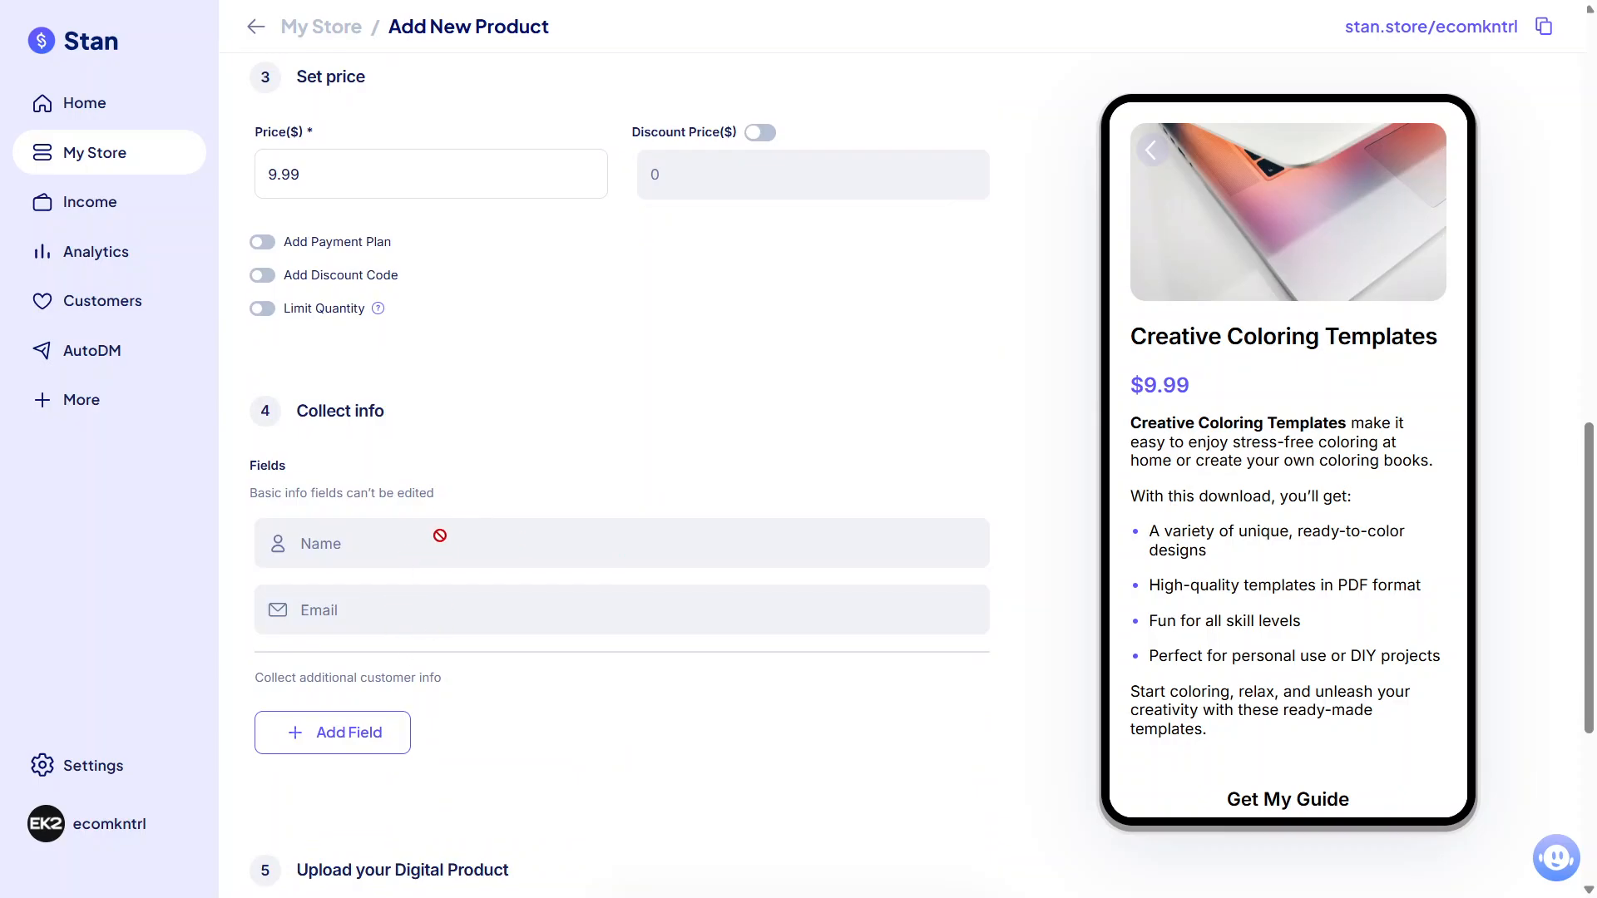
{"action": "left_click", "coordinate": [337, 742]}
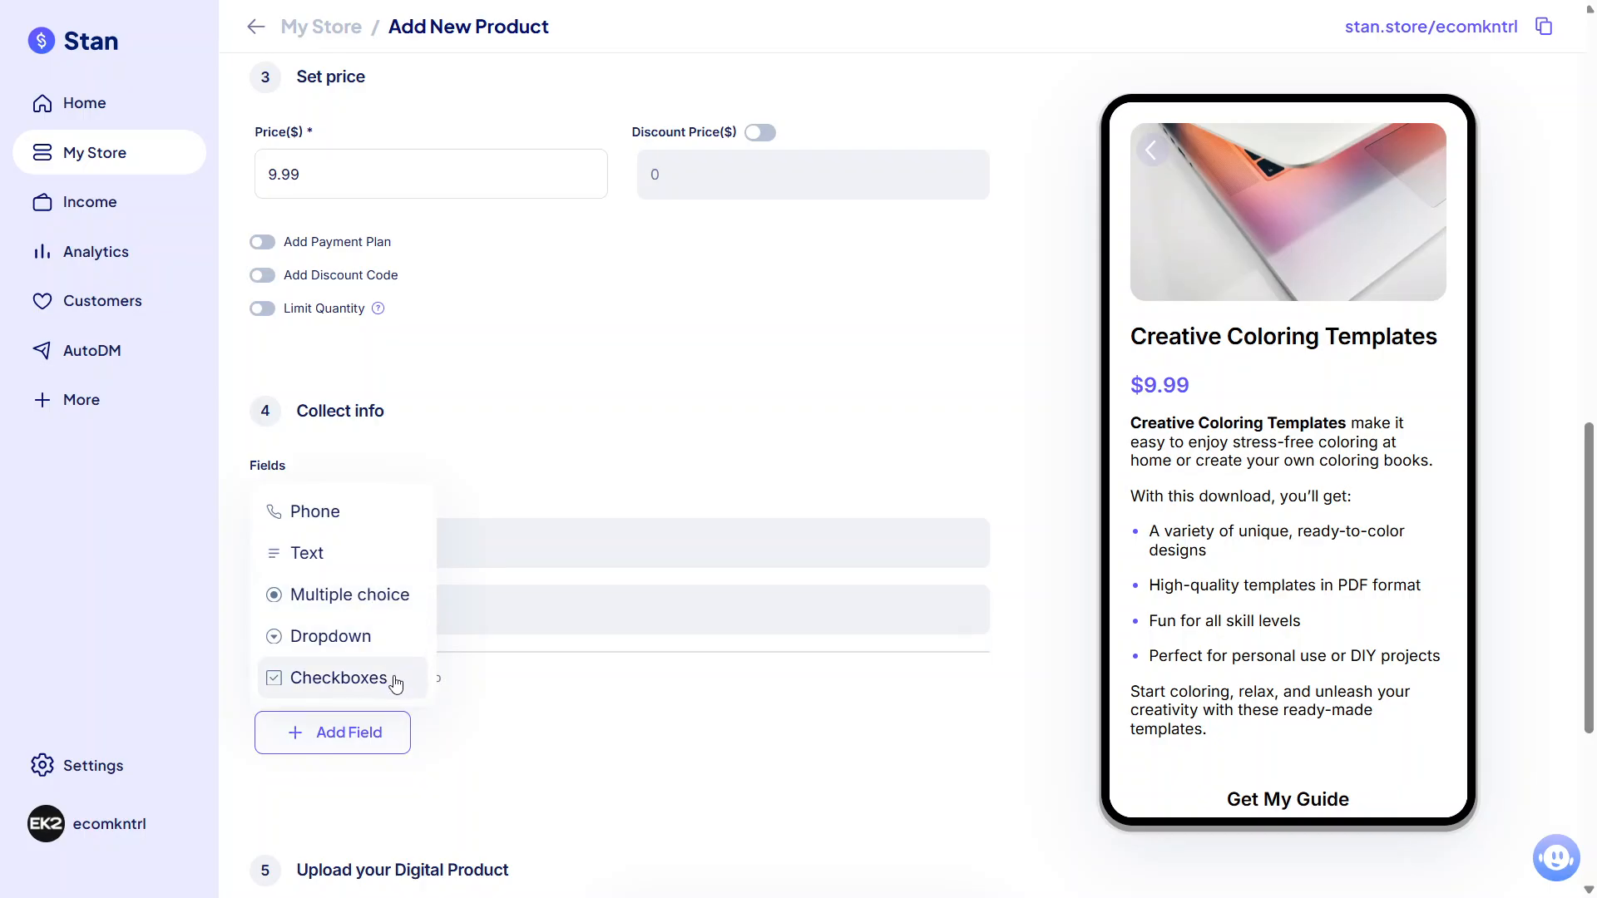
{"action": "left_click", "coordinate": [610, 768]}
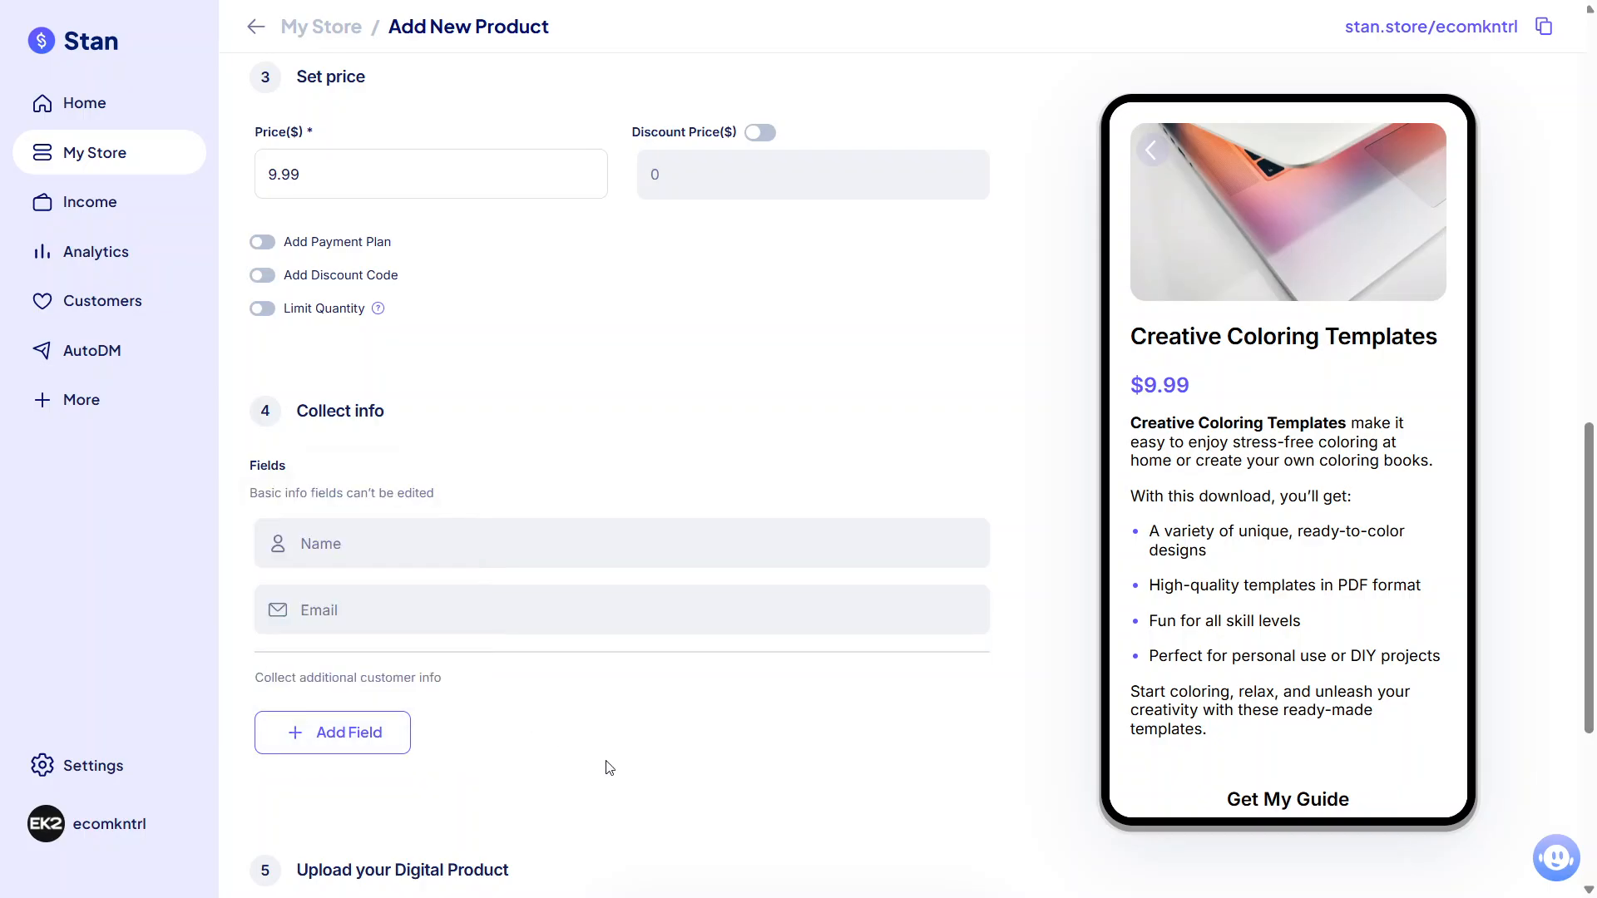
Step: Inspect the link and product name fields of the Redirect to URL delivery option
{"action": "scroll", "coordinate": [609, 768], "scroll_direction": "down", "scroll_amount": 5}
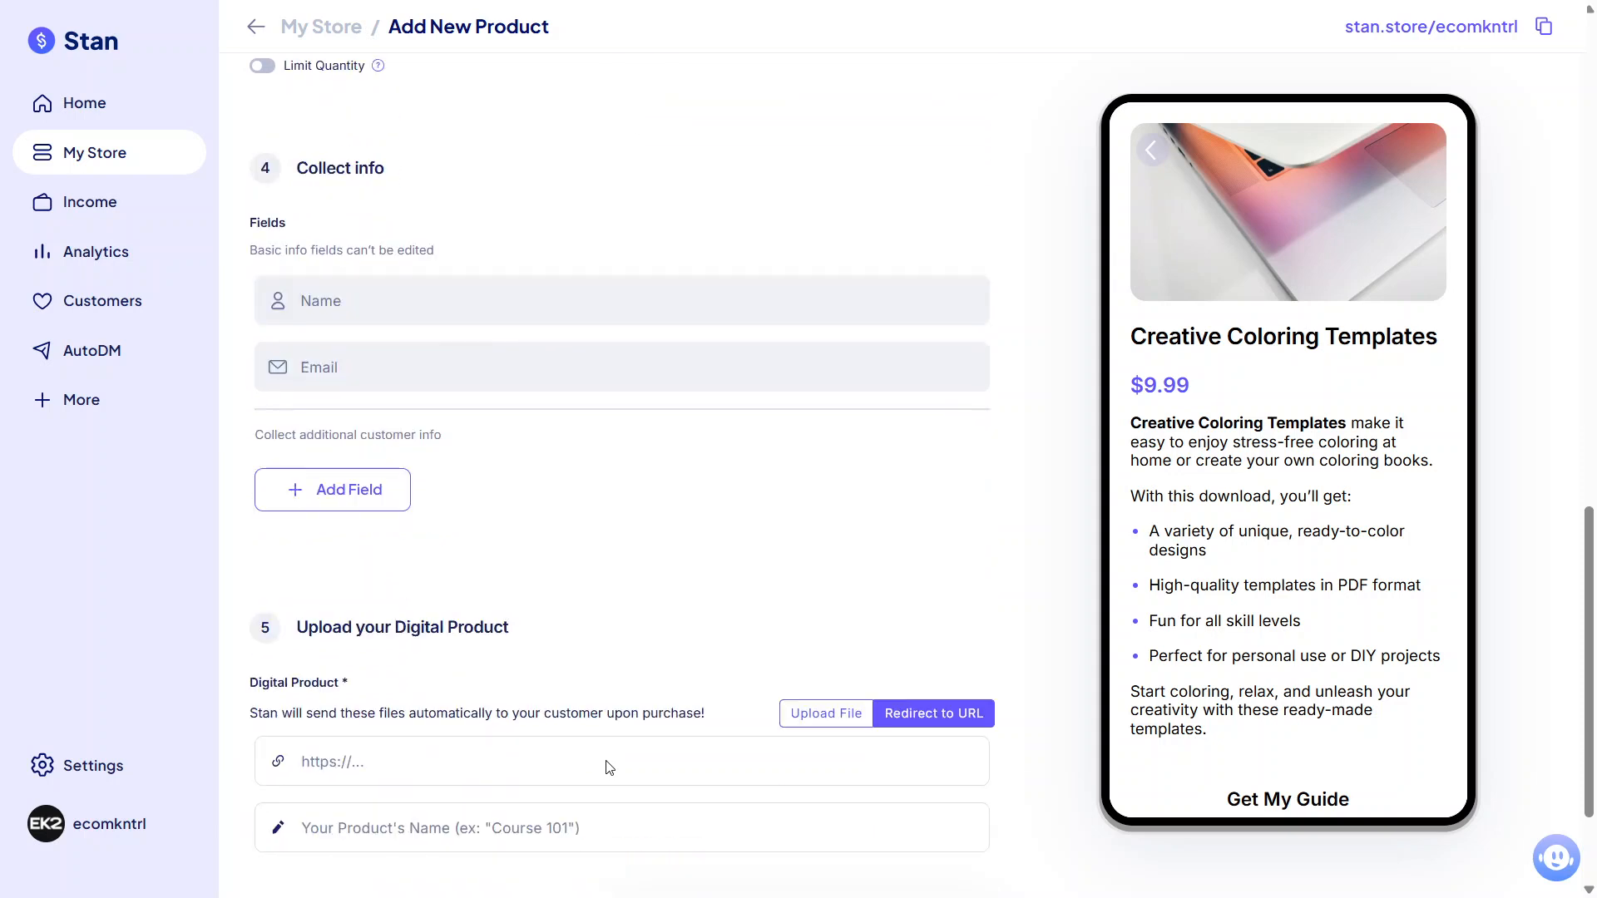
{"action": "left_click", "coordinate": [926, 582]}
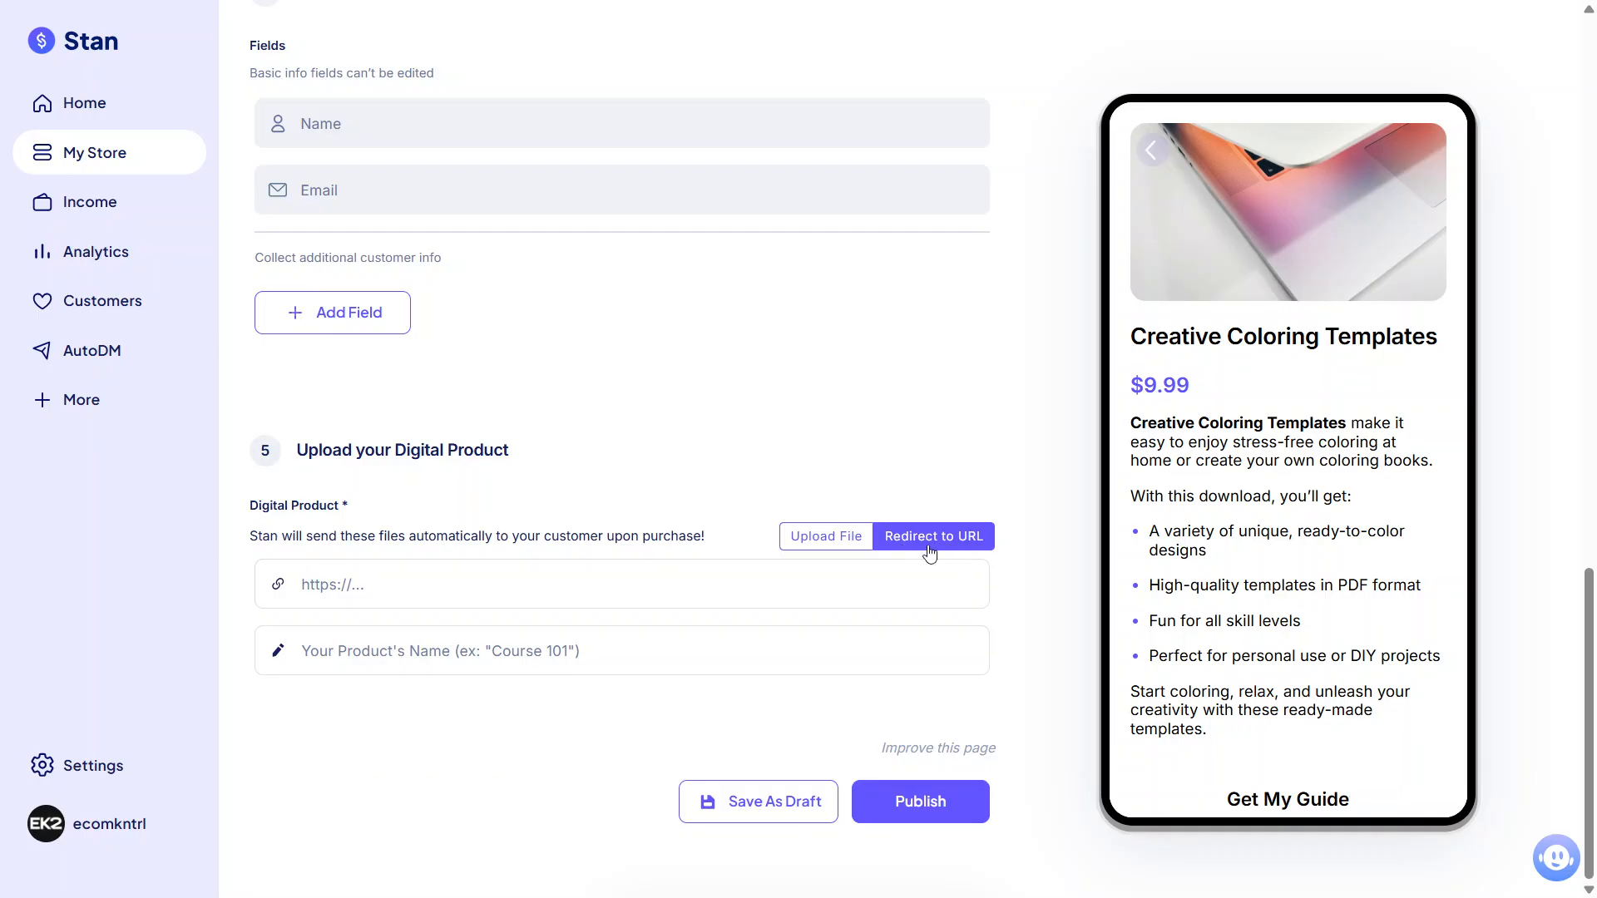
{"action": "left_click", "coordinate": [919, 582]}
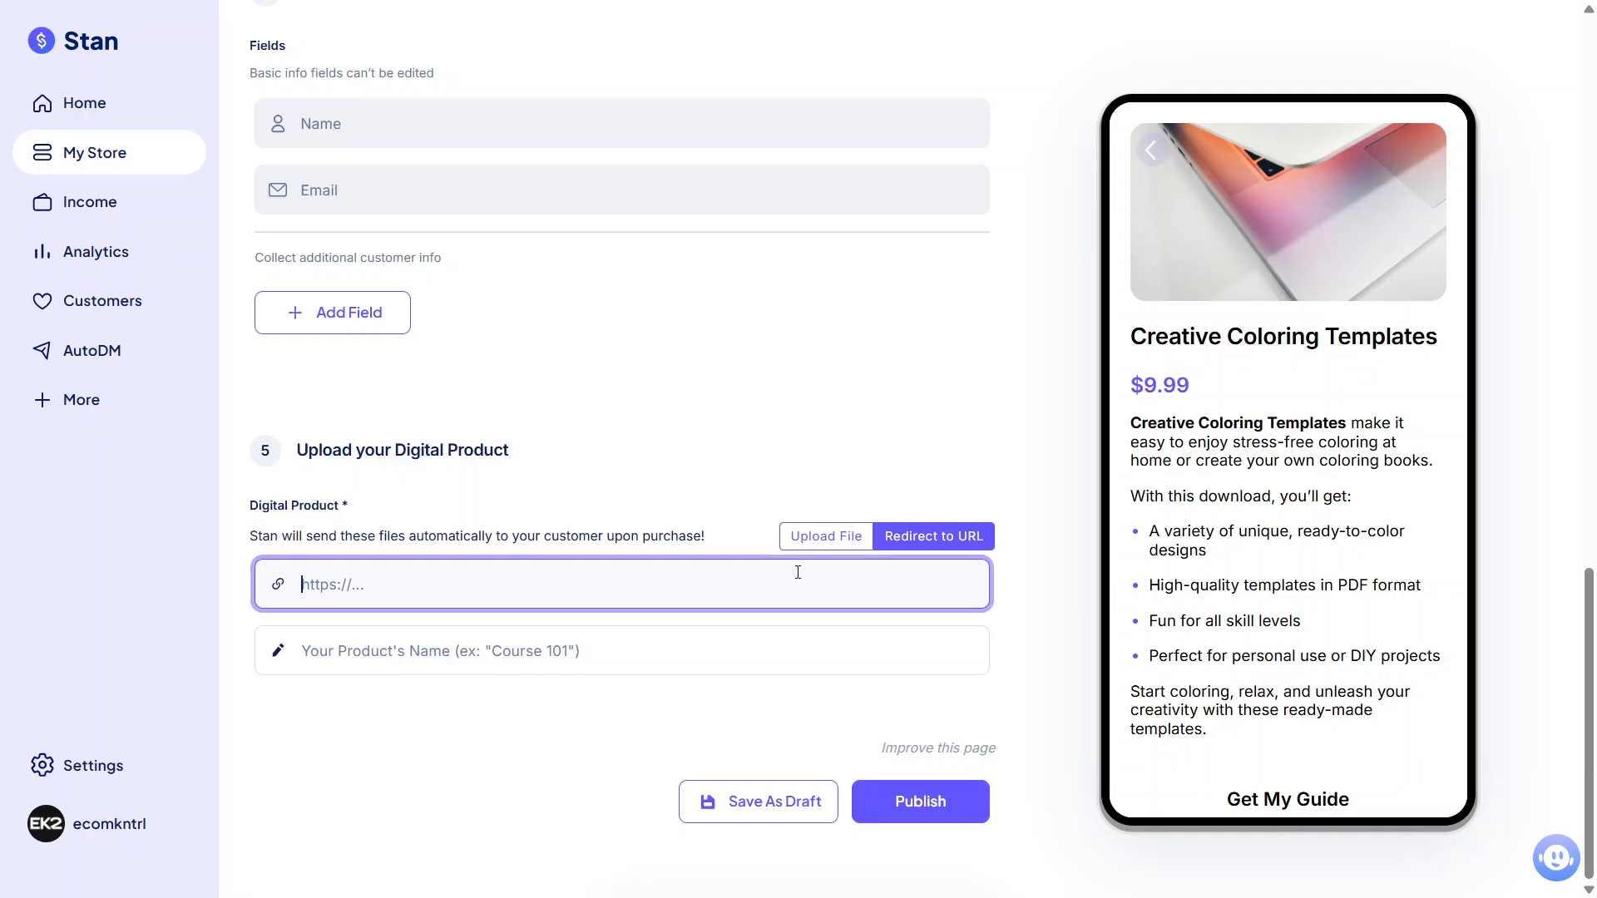
{"action": "left_click", "coordinate": [778, 654]}
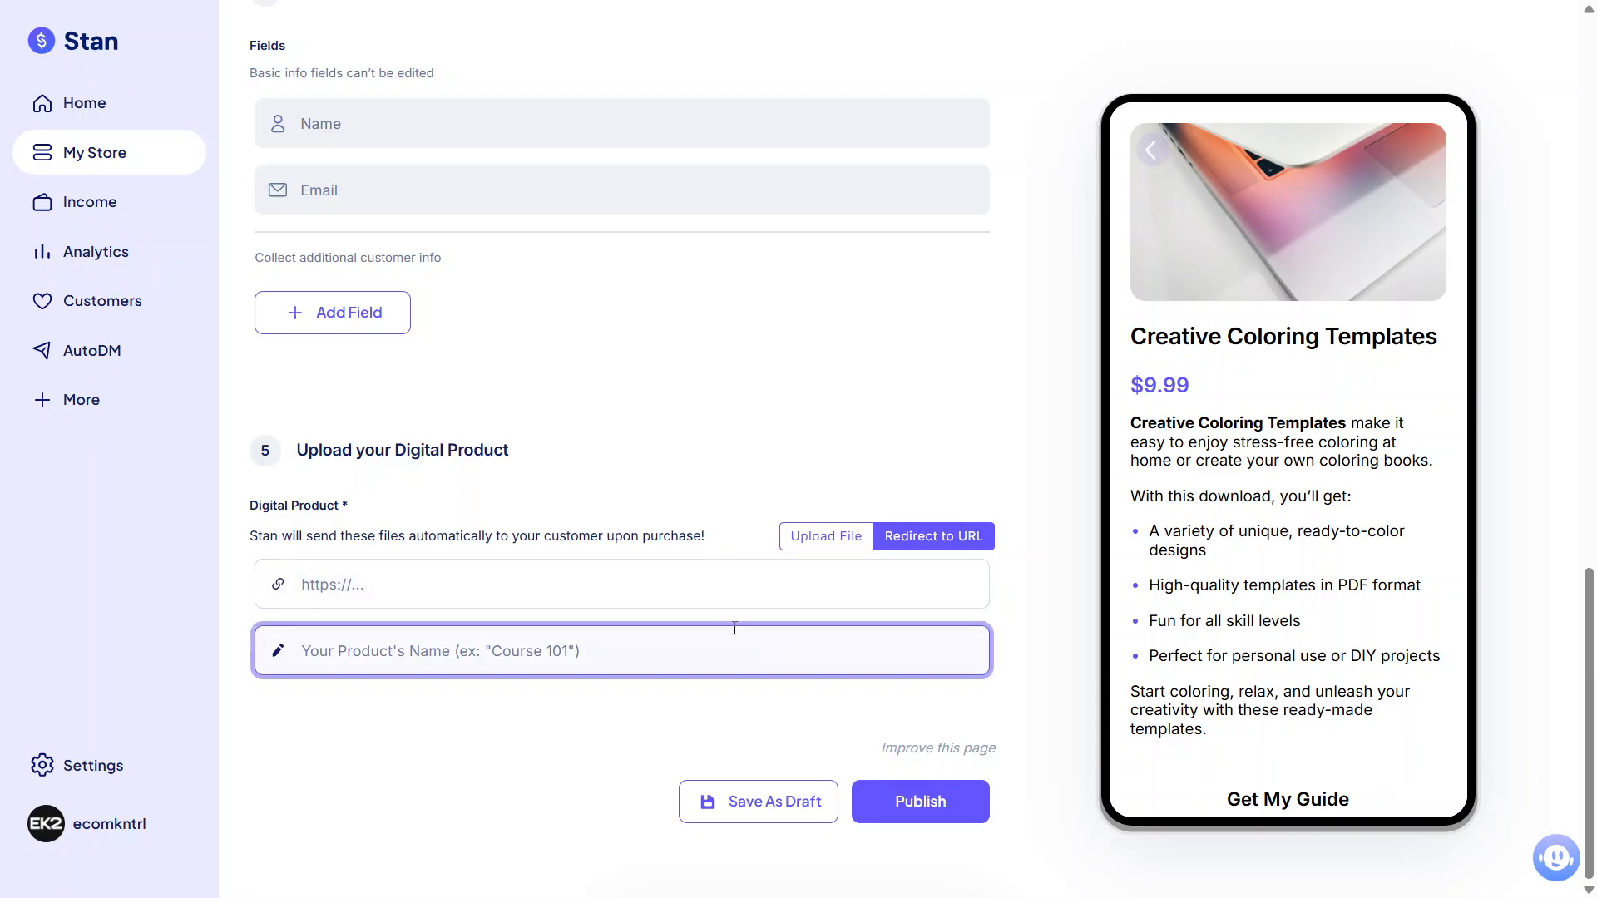
Step: Set the digital product delivery to Upload File, upload Coloring Book Page 1 from the Pictures folder, and publish the product
{"action": "left_click", "coordinate": [826, 537]}
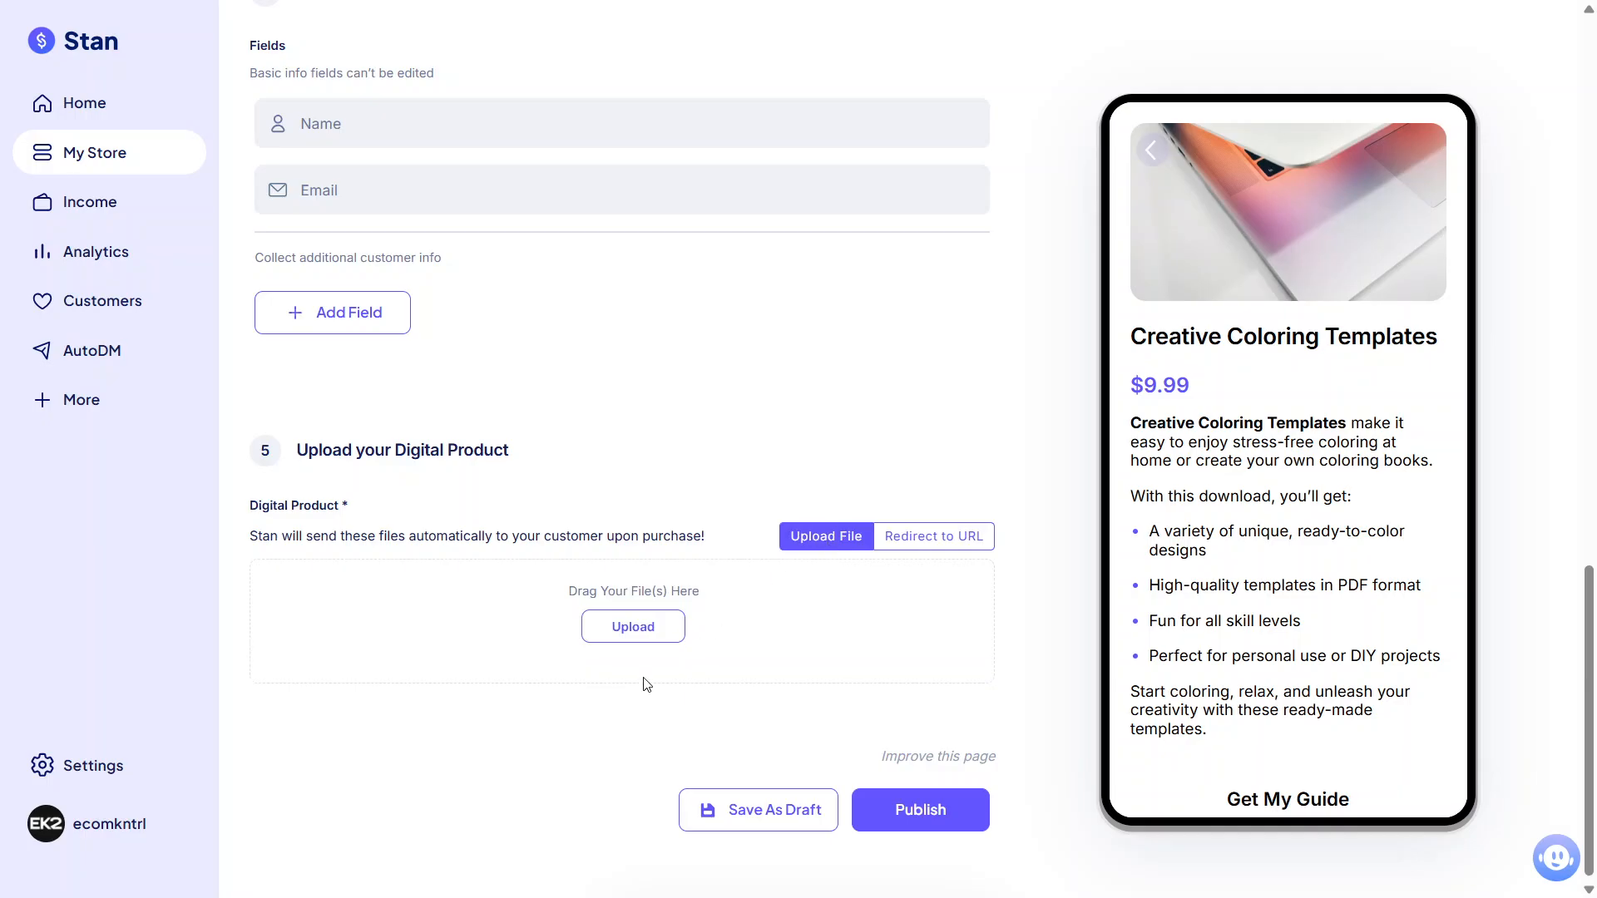
{"action": "left_click", "coordinate": [637, 638]}
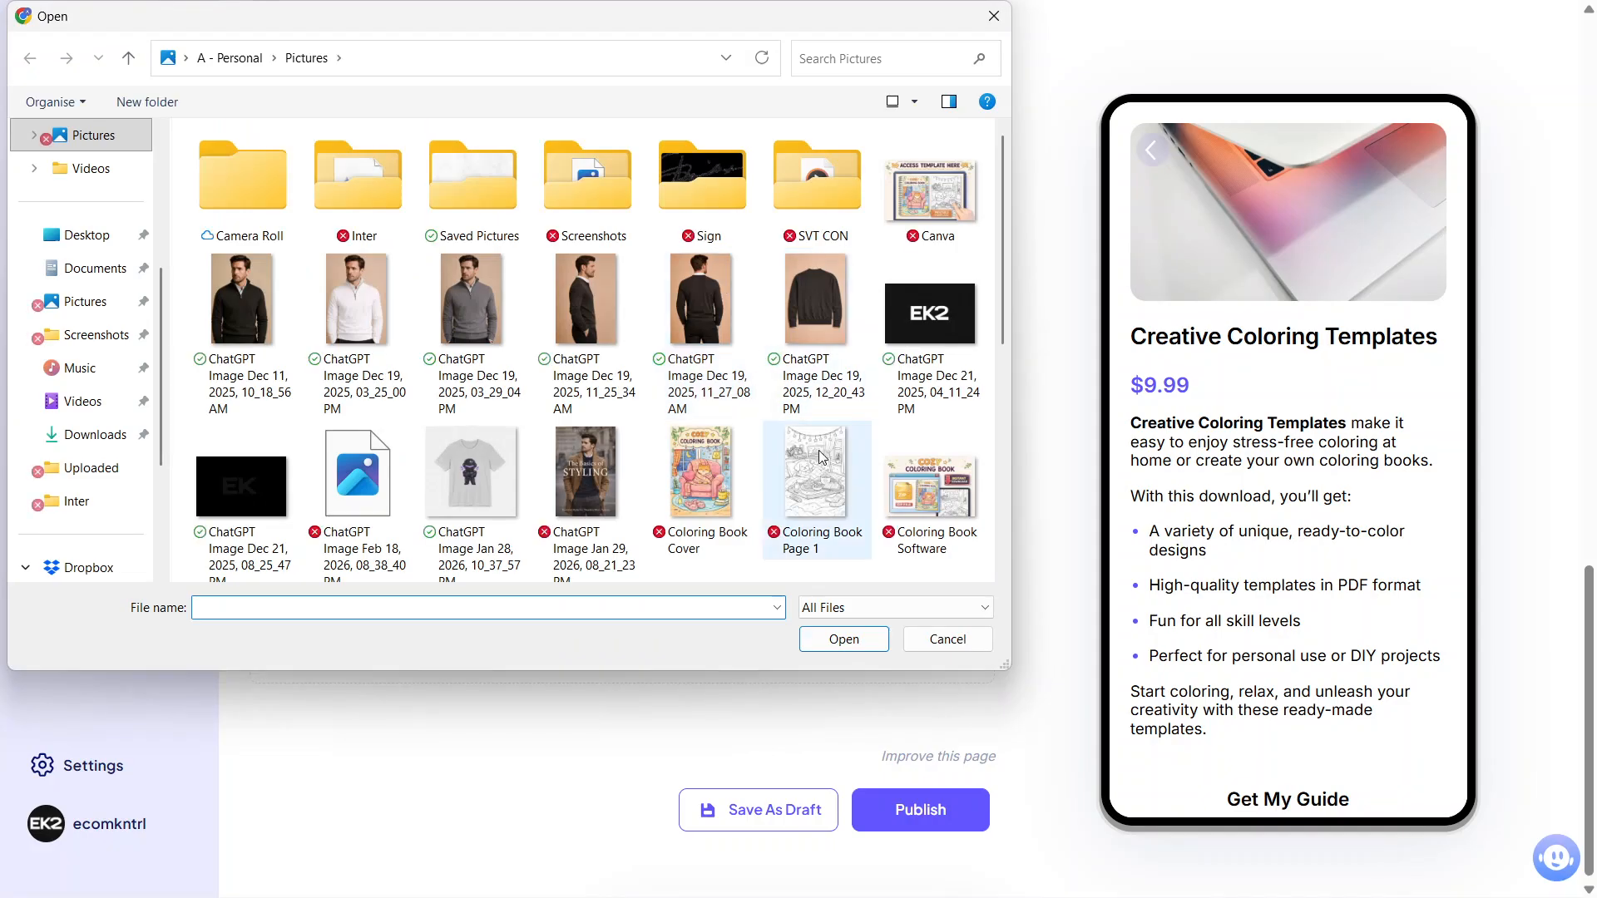
{"action": "left_click", "coordinate": [821, 456]}
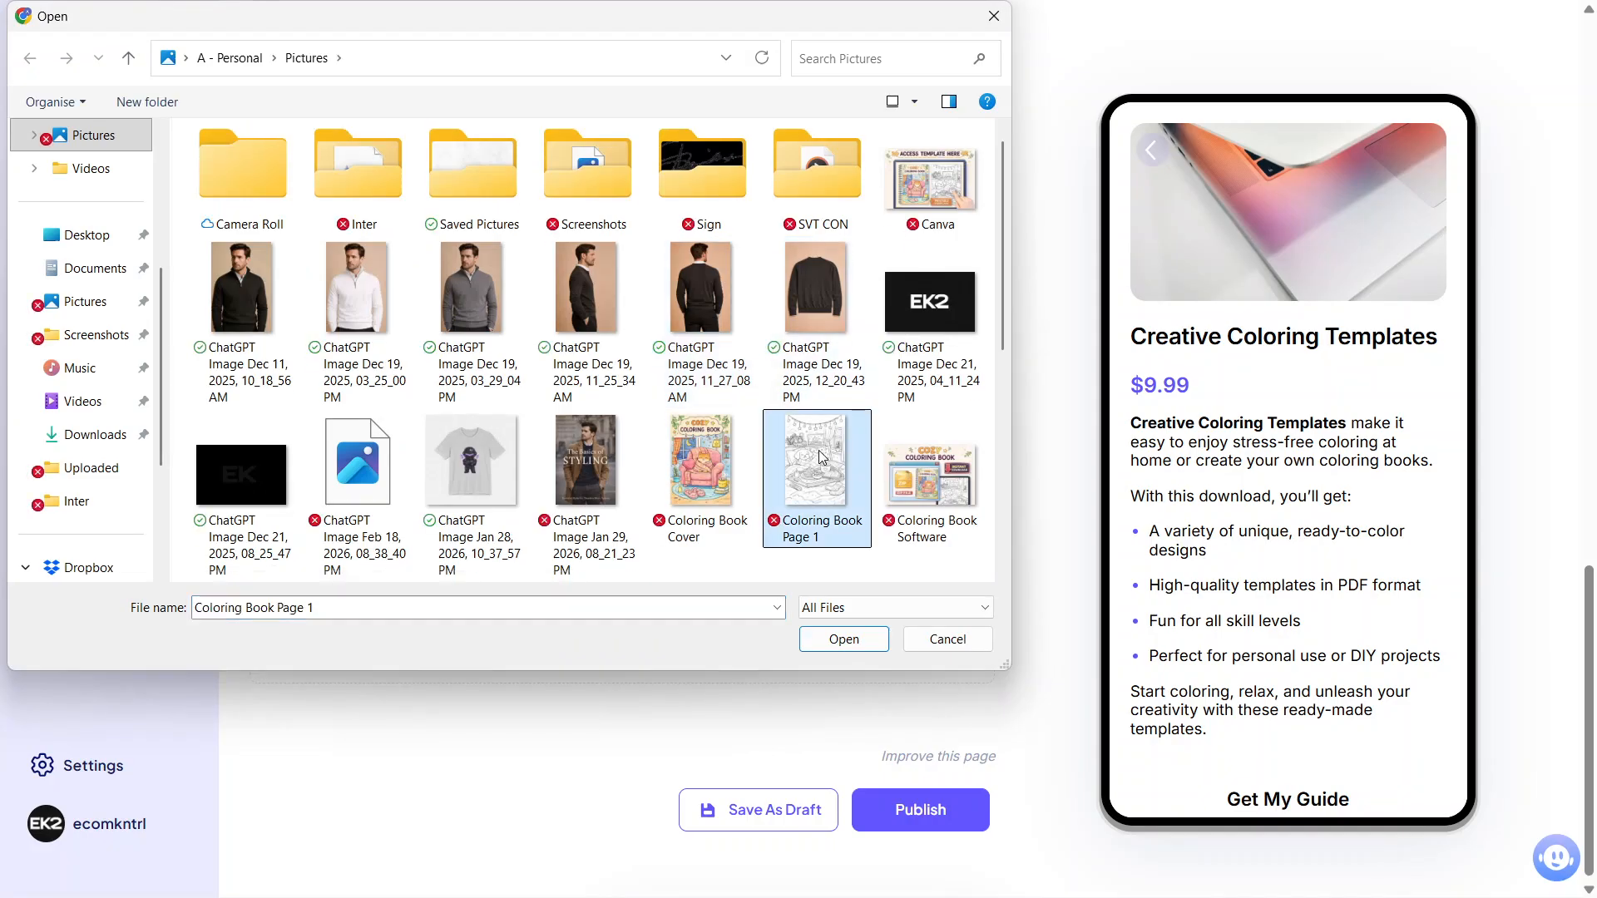
{"action": "left_click", "coordinate": [861, 647]}
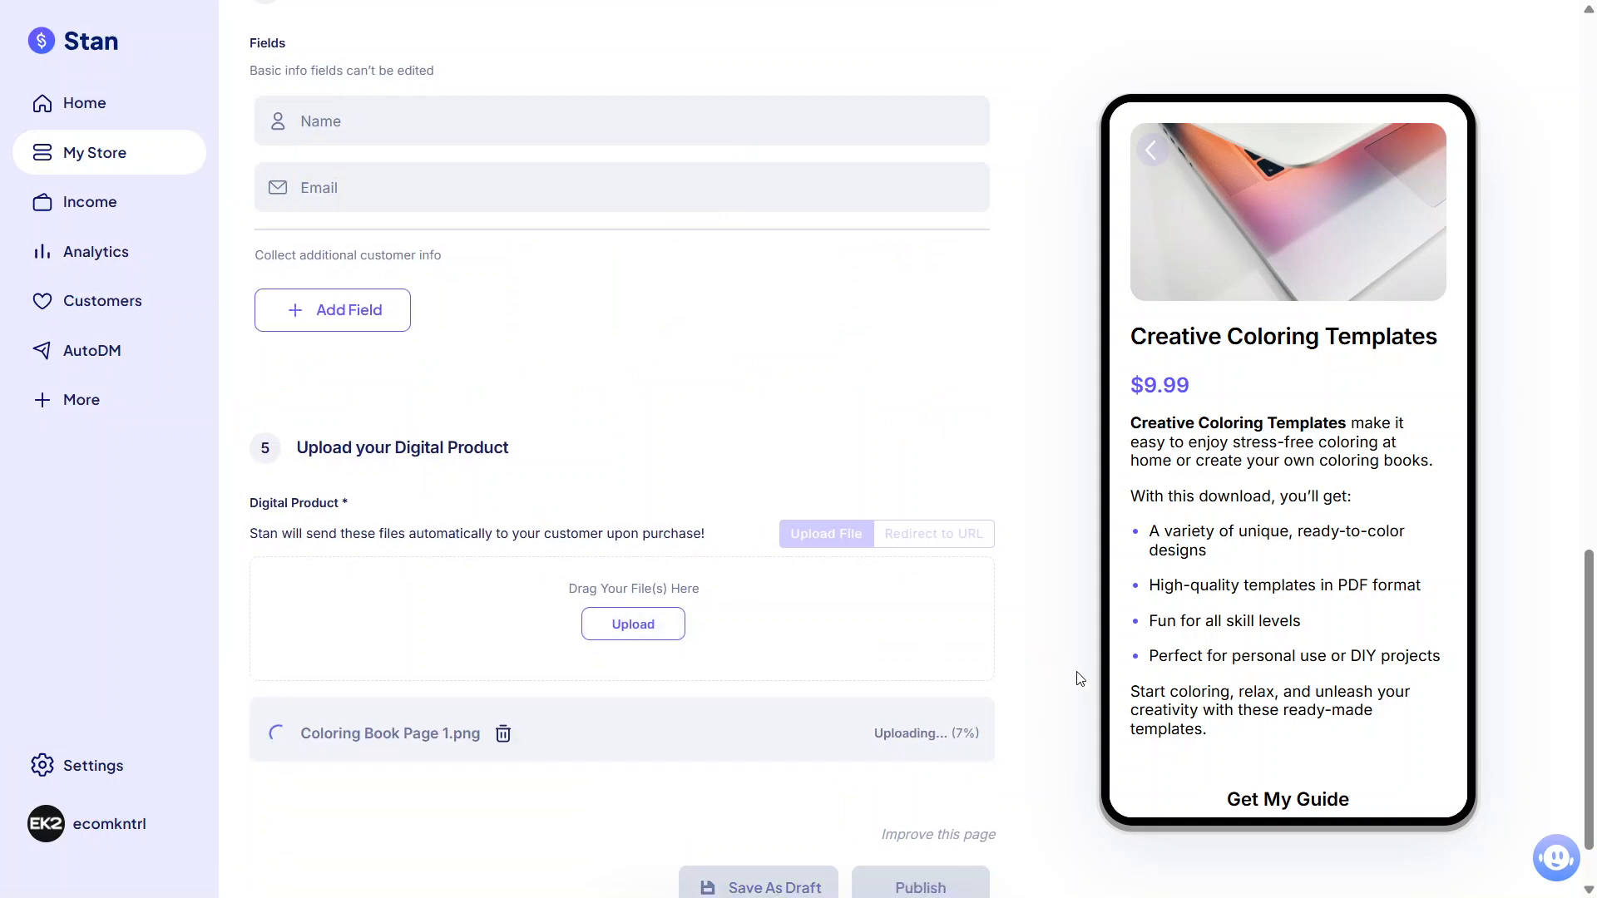
{"action": "scroll", "coordinate": [1078, 678], "scroll_direction": "down", "scroll_amount": 1}
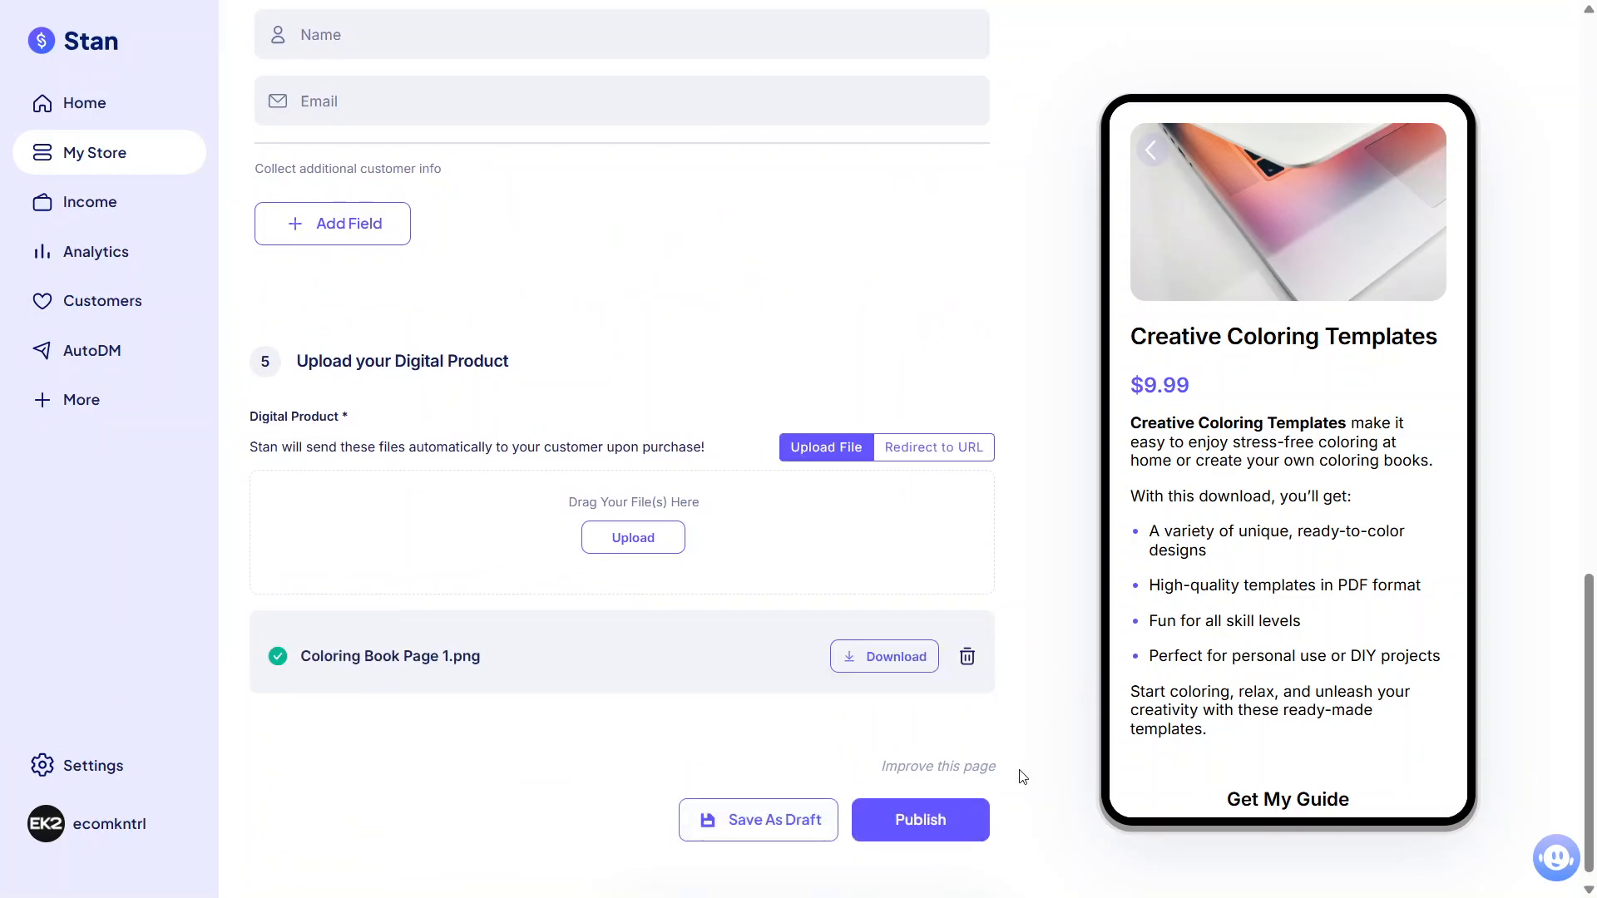
{"action": "left_click", "coordinate": [966, 835]}
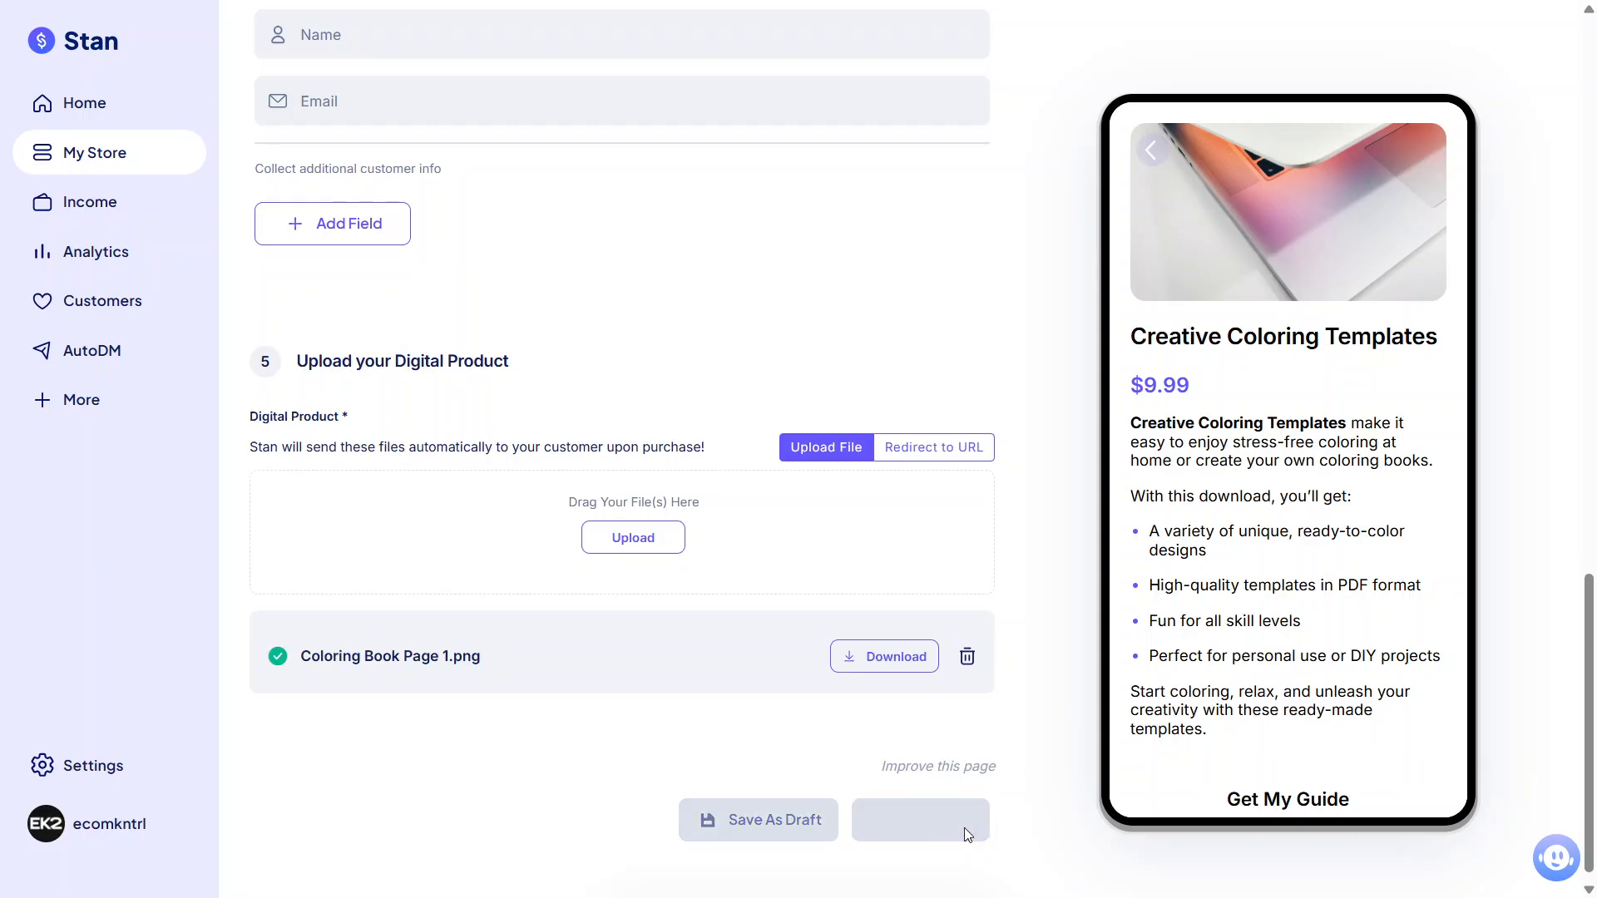